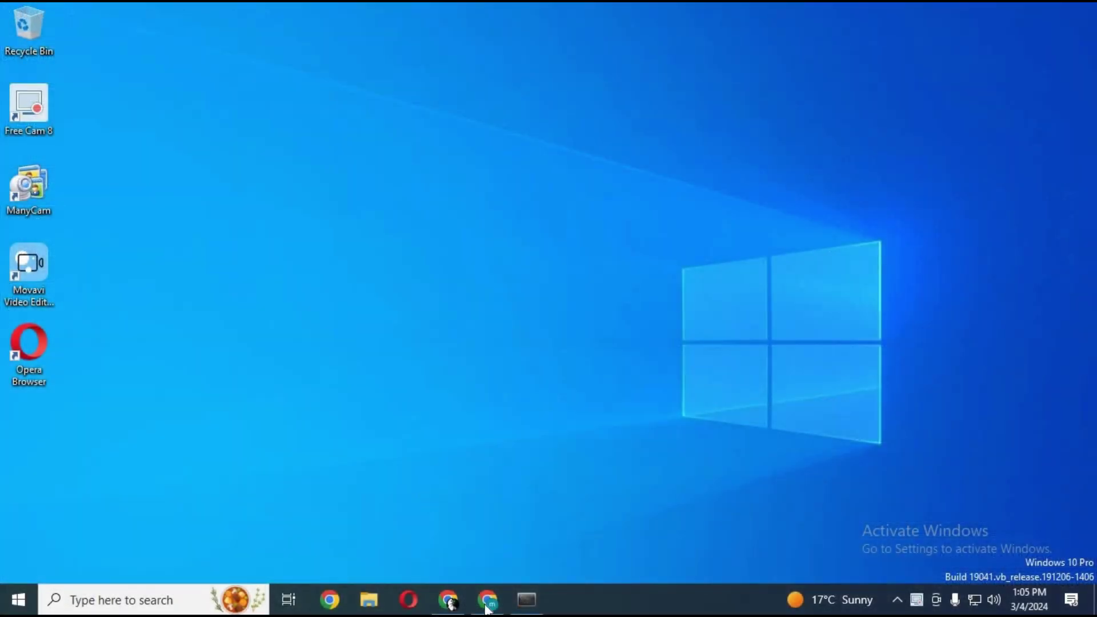
# Step: Show the video-retalking-GUI-GFPGAN repository in Chrome and scroll down to its README install section
pyautogui.click(501, 604)
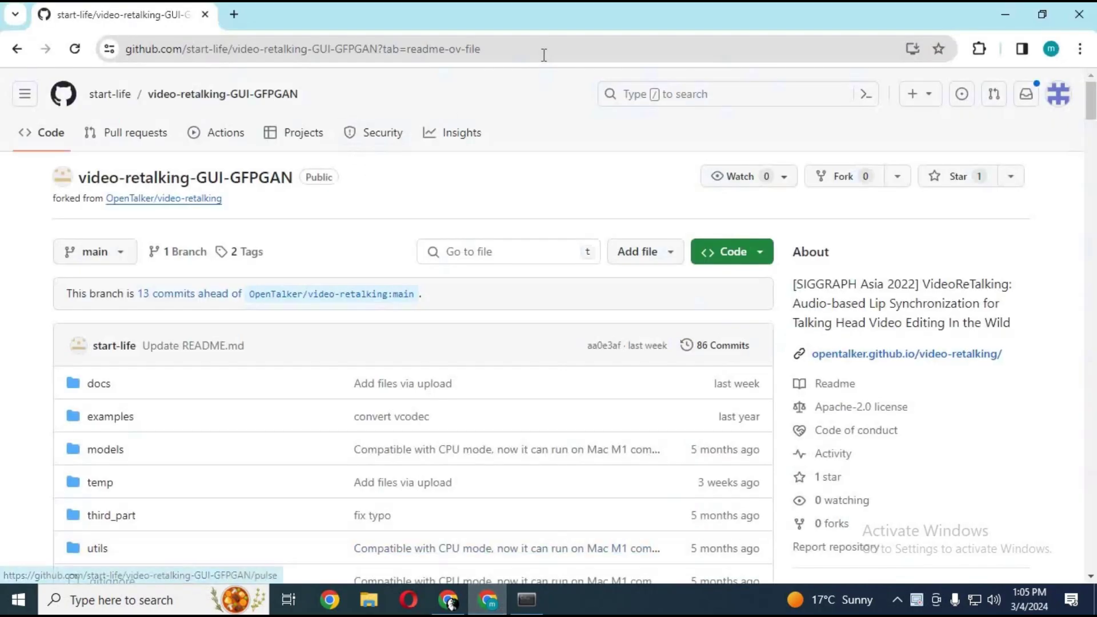
pyautogui.click(545, 52)
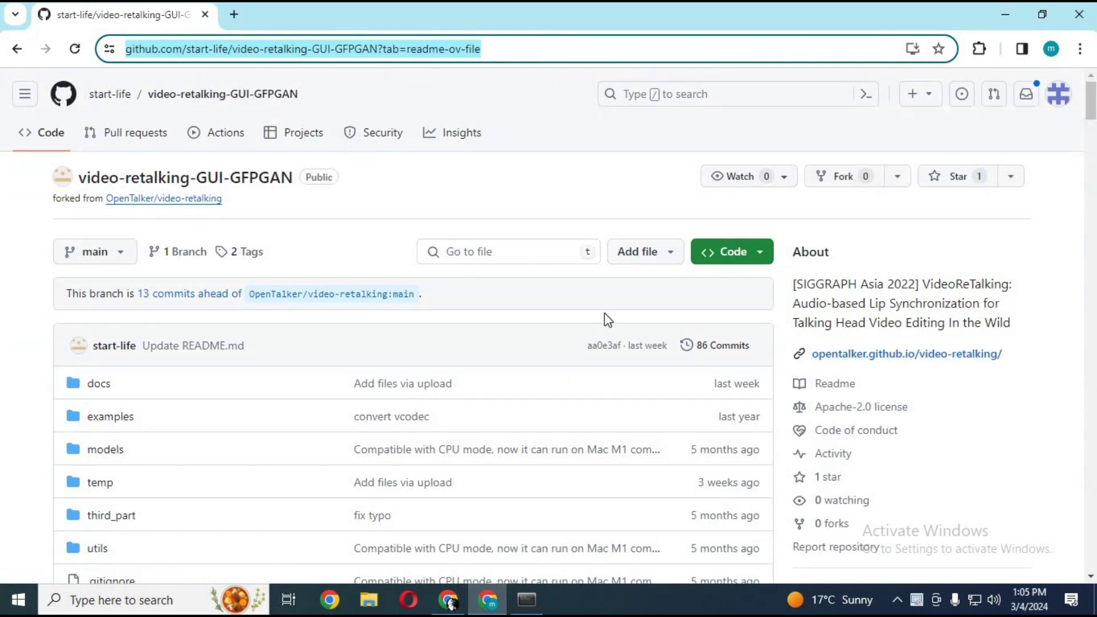
pyautogui.scroll(-3, 607, 320)
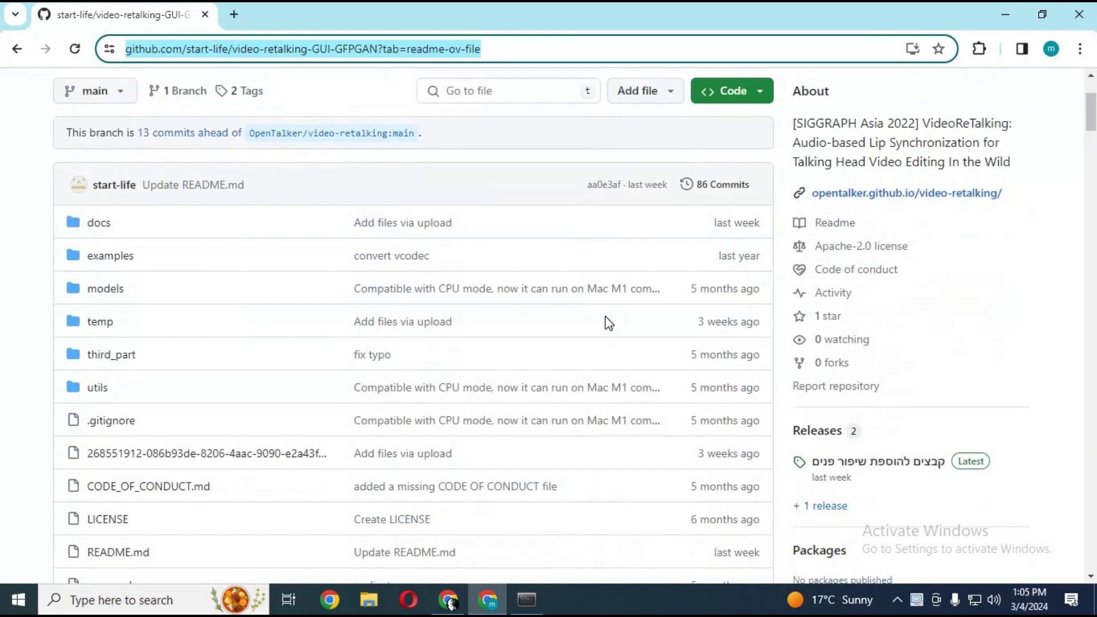
pyautogui.scroll(-3, 607, 323)
pyautogui.scroll(-10, 604, 316)
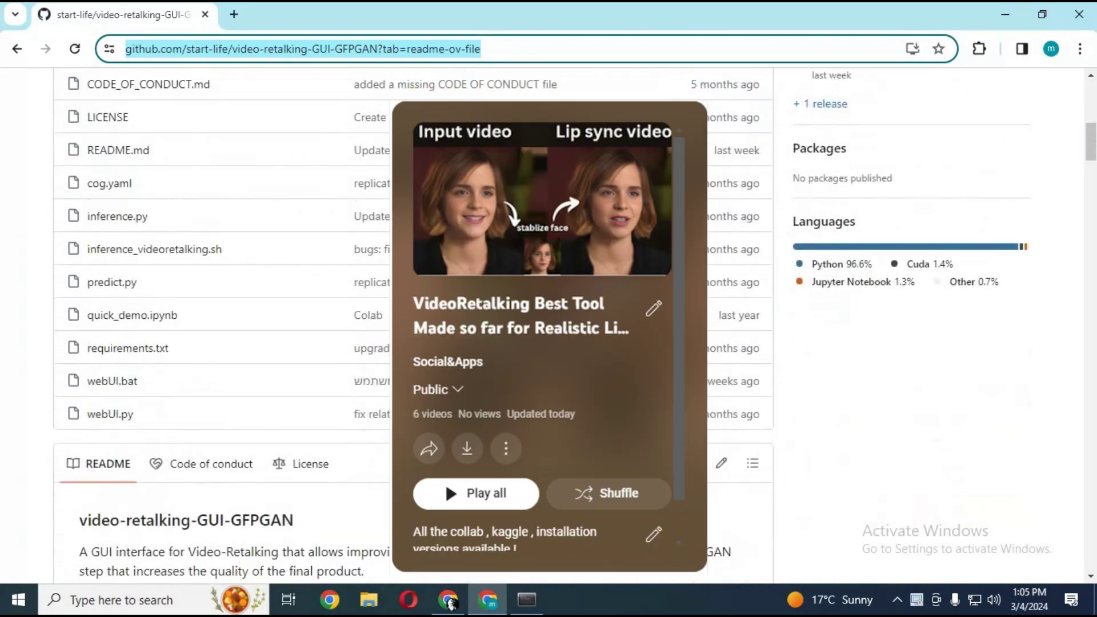
pyautogui.scroll(-2, 605, 317)
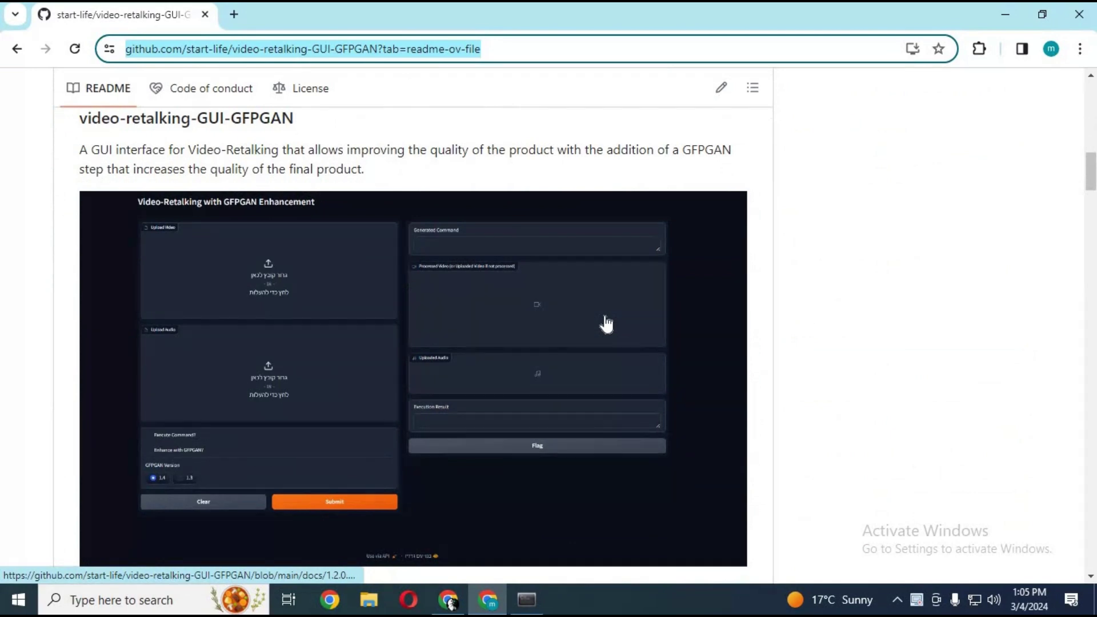
pyautogui.scroll(-4, 605, 326)
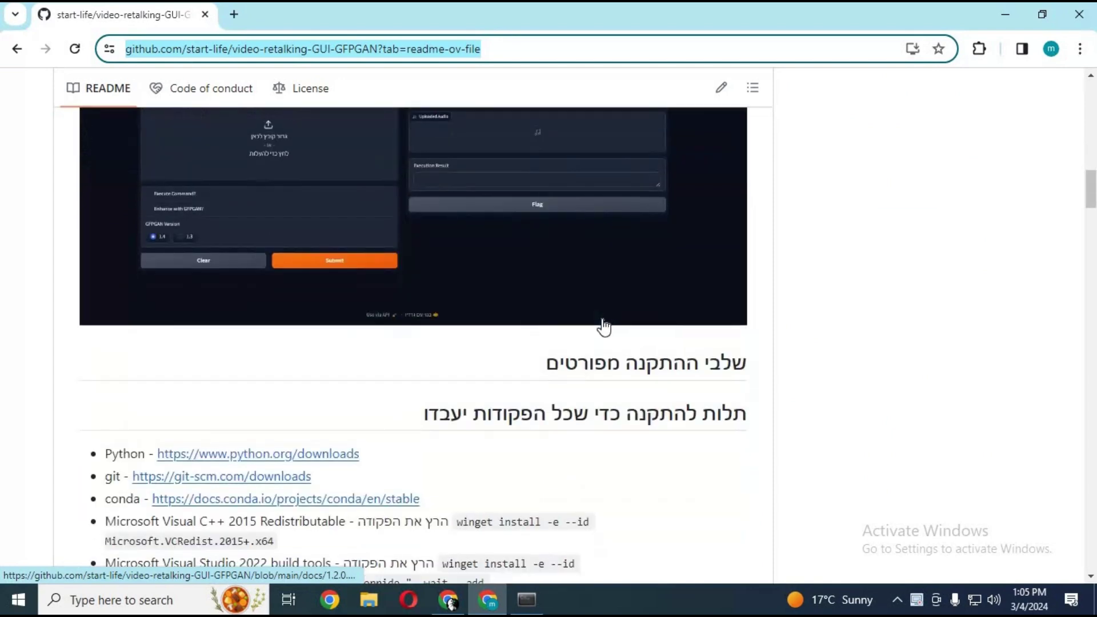
pyautogui.scroll(-4, 604, 326)
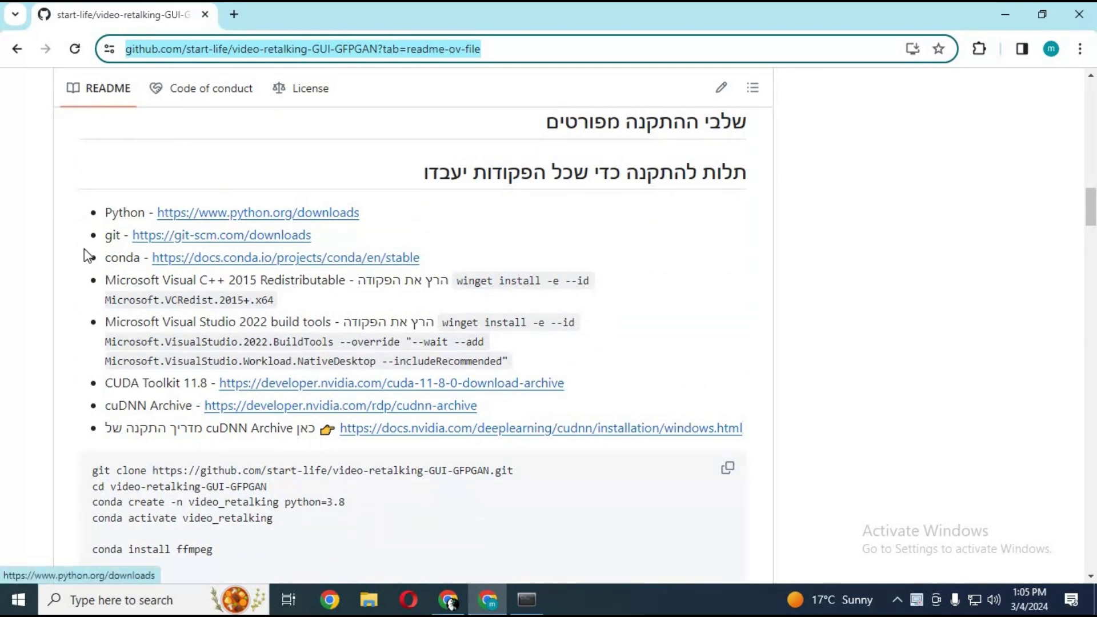
# Step: Highlight the Visual C++ 2015 and Visual Studio 2022 build tools requirements, then select the git clone line
pyautogui.click(306, 274)
pyautogui.moveTo(105, 280); pyautogui.dragTo(390, 274)
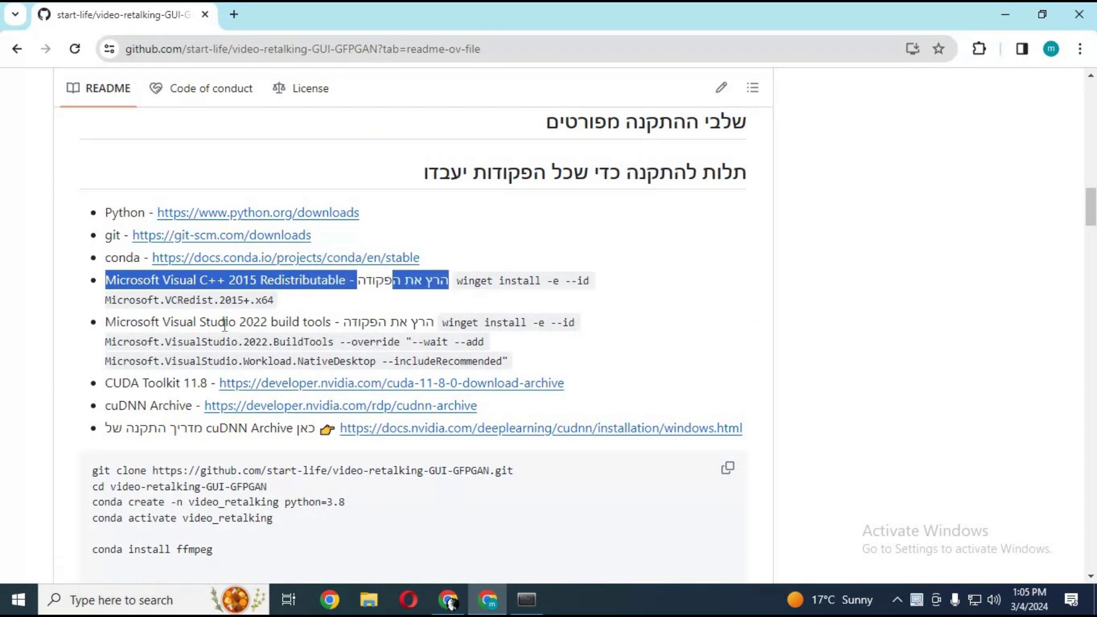
pyautogui.moveTo(229, 323); pyautogui.dragTo(289, 323)
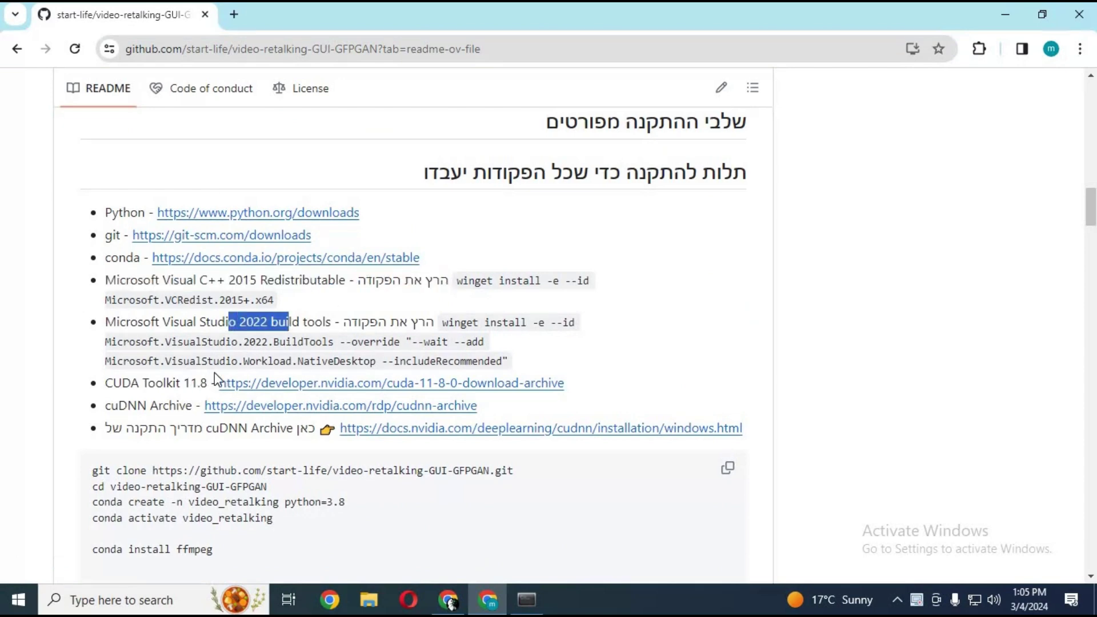
pyautogui.moveTo(105, 383); pyautogui.dragTo(289, 389)
pyautogui.scroll(-1, 337, 370)
pyautogui.scroll(-1, 469, 363)
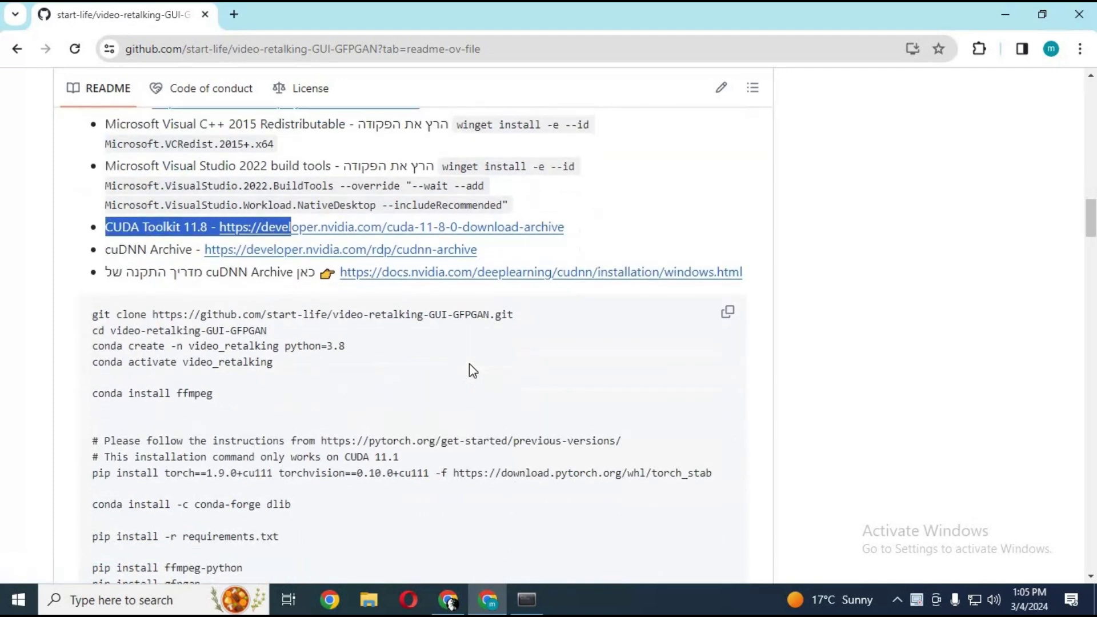
pyautogui.moveTo(514, 309); pyautogui.dragTo(90, 307)
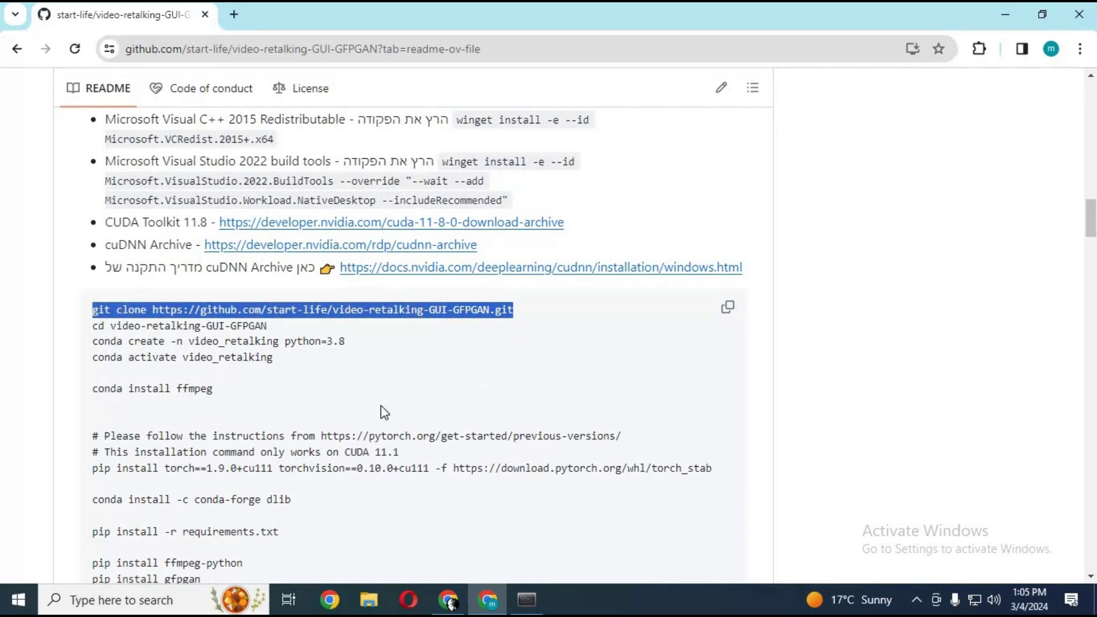
# Step: Launch Anaconda Prompt as administrator and resize it into a smaller window over the README
pyautogui.click(123, 605)
pyautogui.write('a')
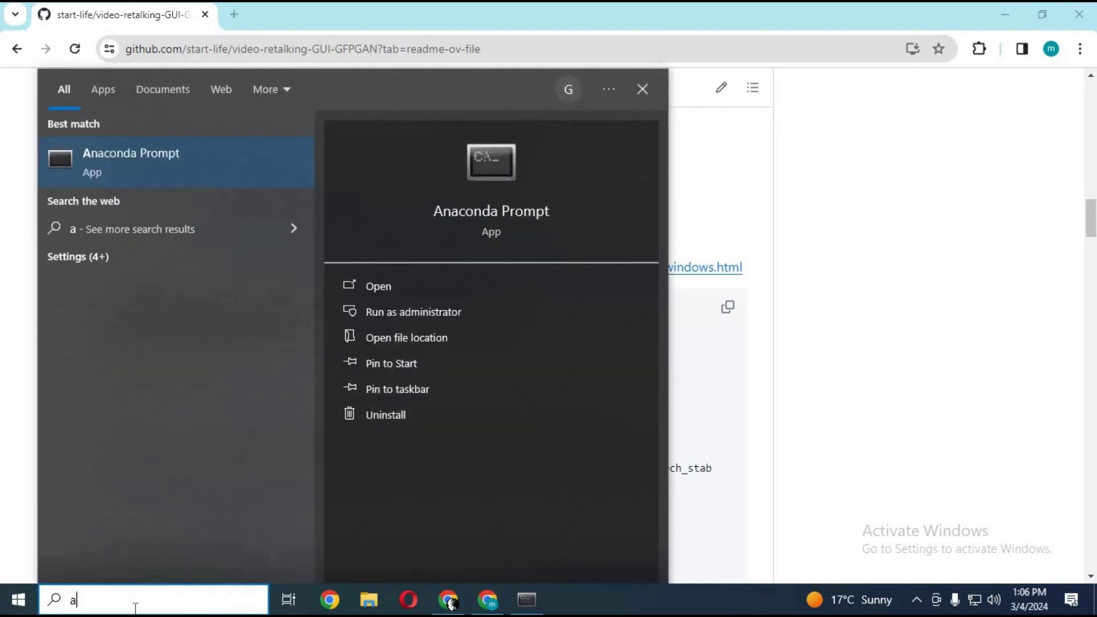
pyautogui.write('n')
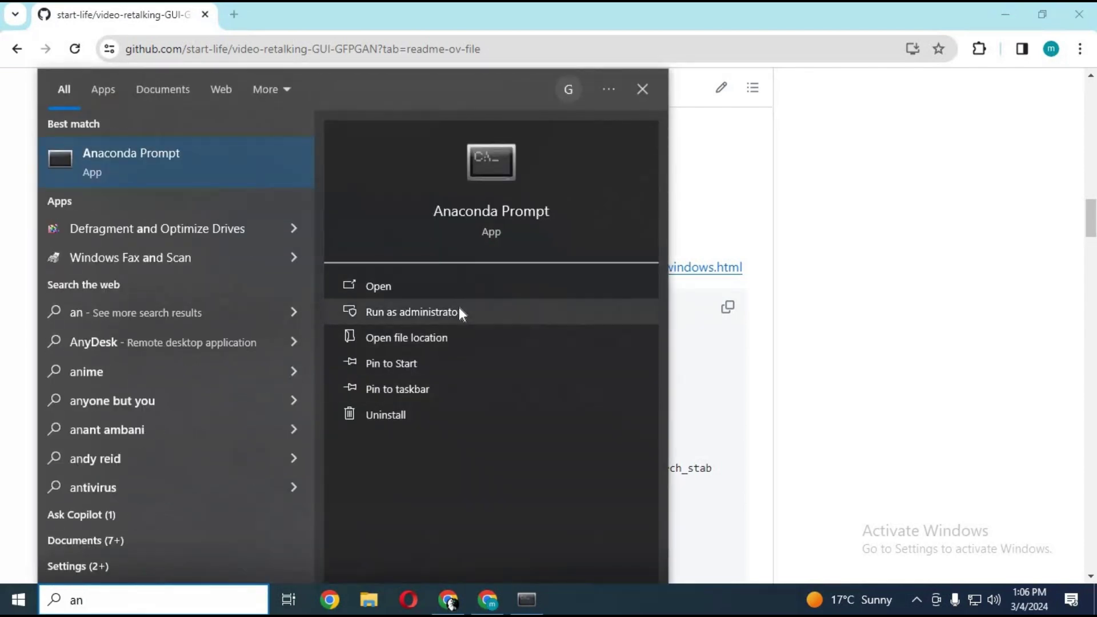
pyautogui.click(459, 312)
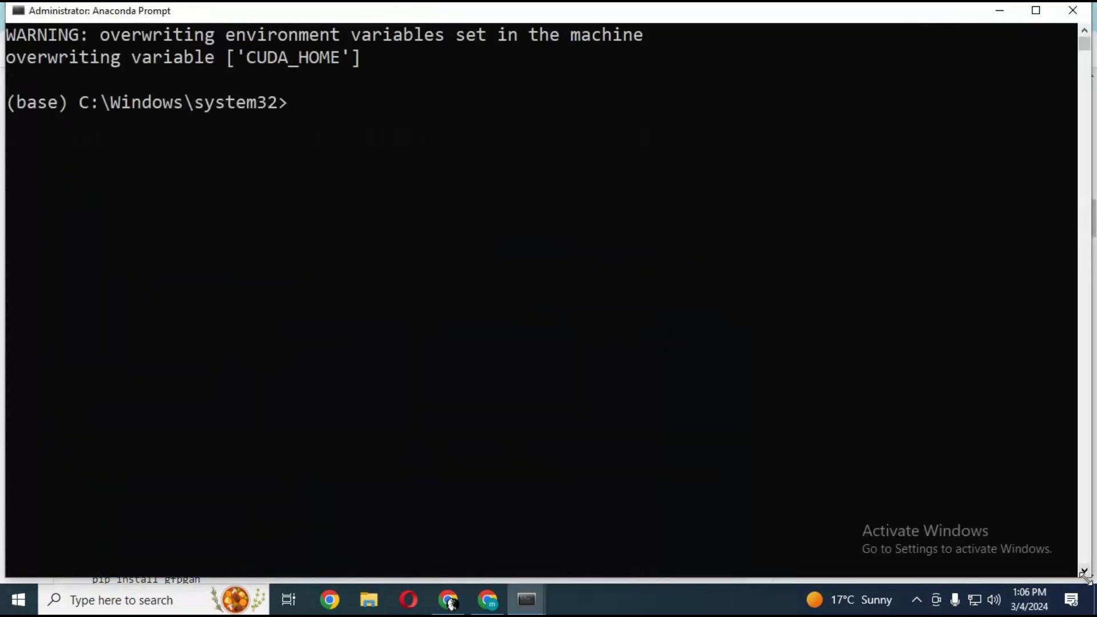
pyautogui.moveTo(1065, 565); pyautogui.dragTo(680, 386)
pyautogui.moveTo(894, 414); pyautogui.dragTo(953, 391)
pyautogui.moveTo(521, 17); pyautogui.dragTo(658, 104)
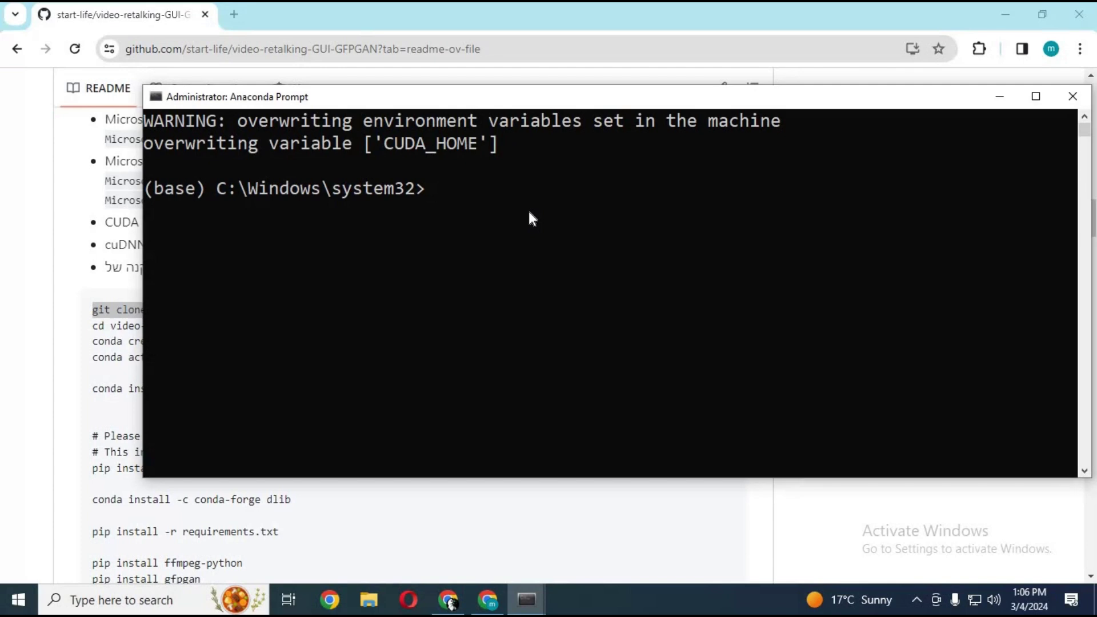
# Step: Switch the prompt to drive D: and into the New folder directory
pyautogui.write('d:,')
pyautogui.press('Return')
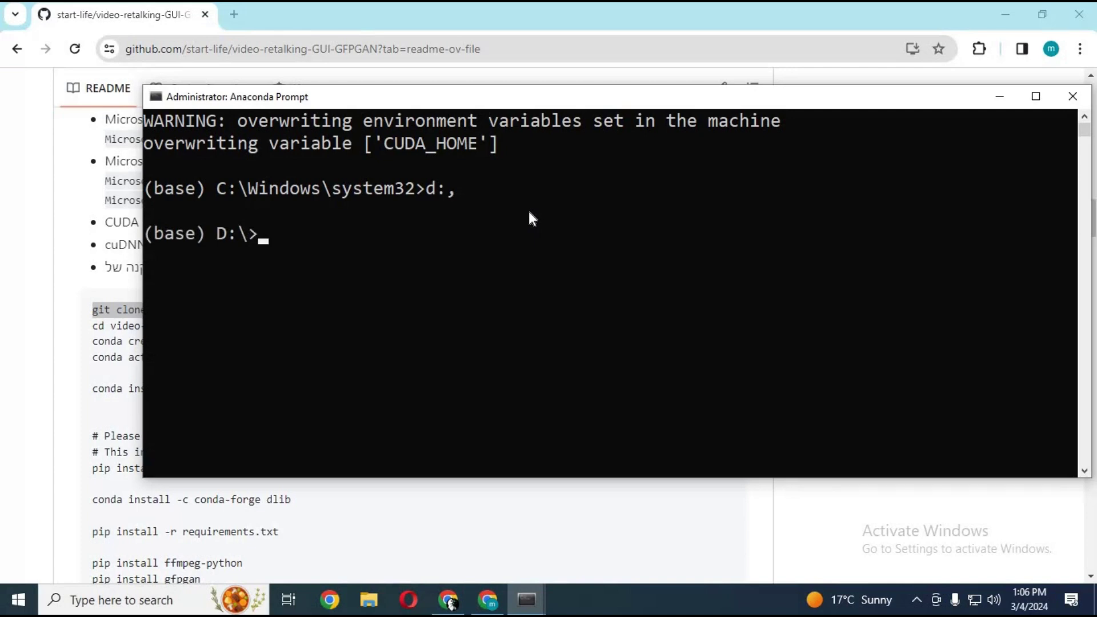
pyautogui.write('cd new folder')
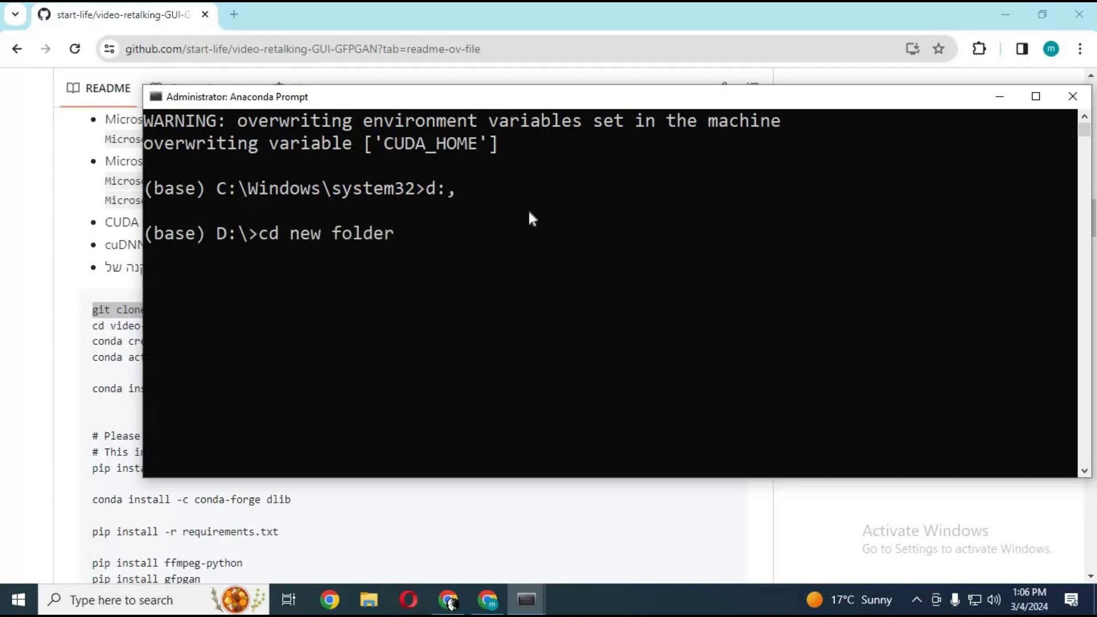
pyautogui.press('Return')
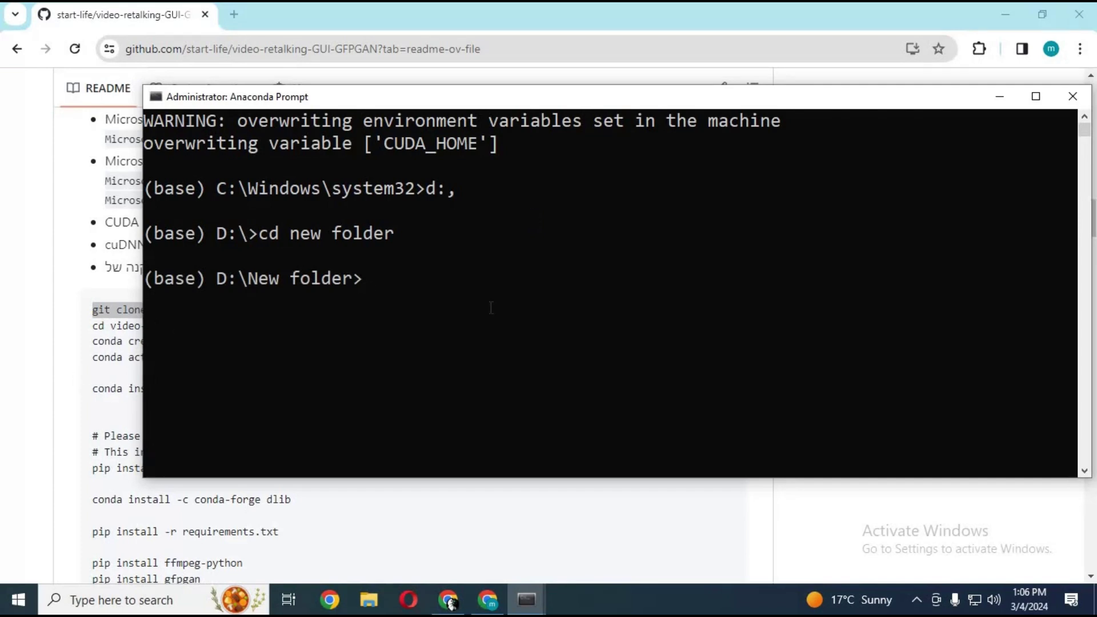
# Step: Copy the git clone command from the README and run it in the prompt
pyautogui.hotkey('alt', 'Tab')
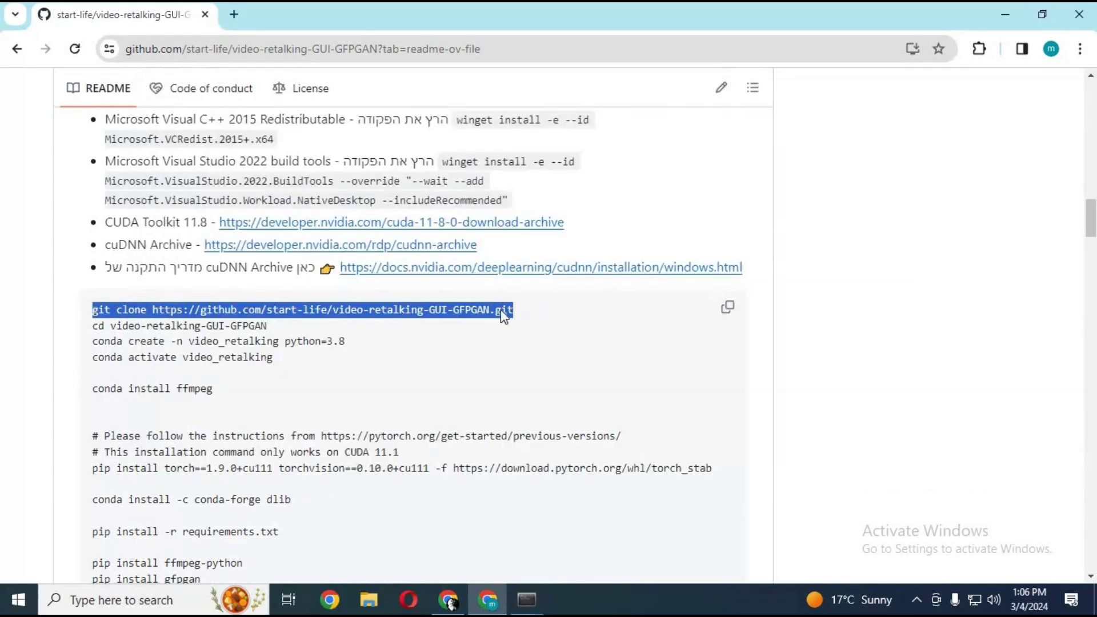
pyautogui.rightClick(500, 311)
pyautogui.click(530, 330)
pyautogui.moveTo(537, 605)
pyautogui.click(563, 410)
pyautogui.rightClick(555, 443)
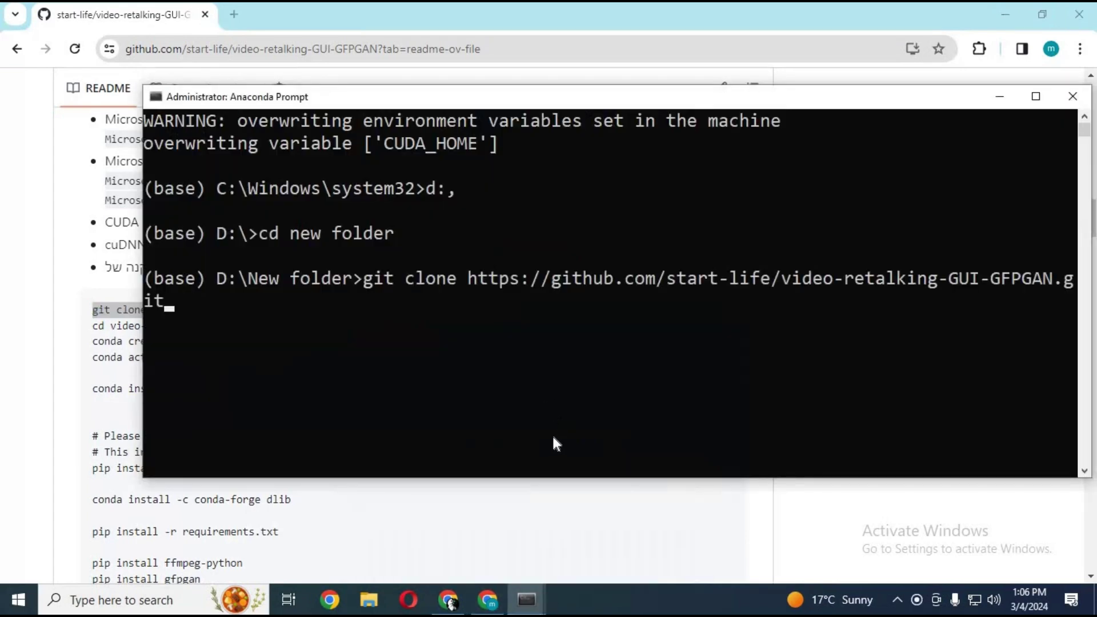
pyautogui.press('Return')
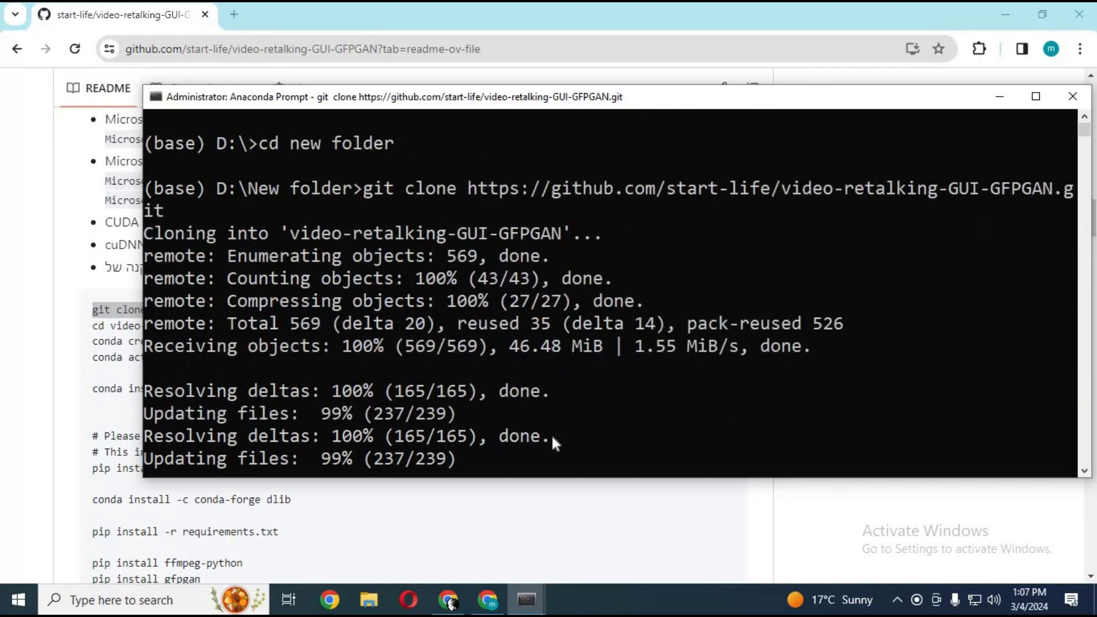
# Step: Copy the cd video-retalking-GUI-GFPGAN command from the README and run it to enter the cloned folder
pyautogui.click(112, 324)
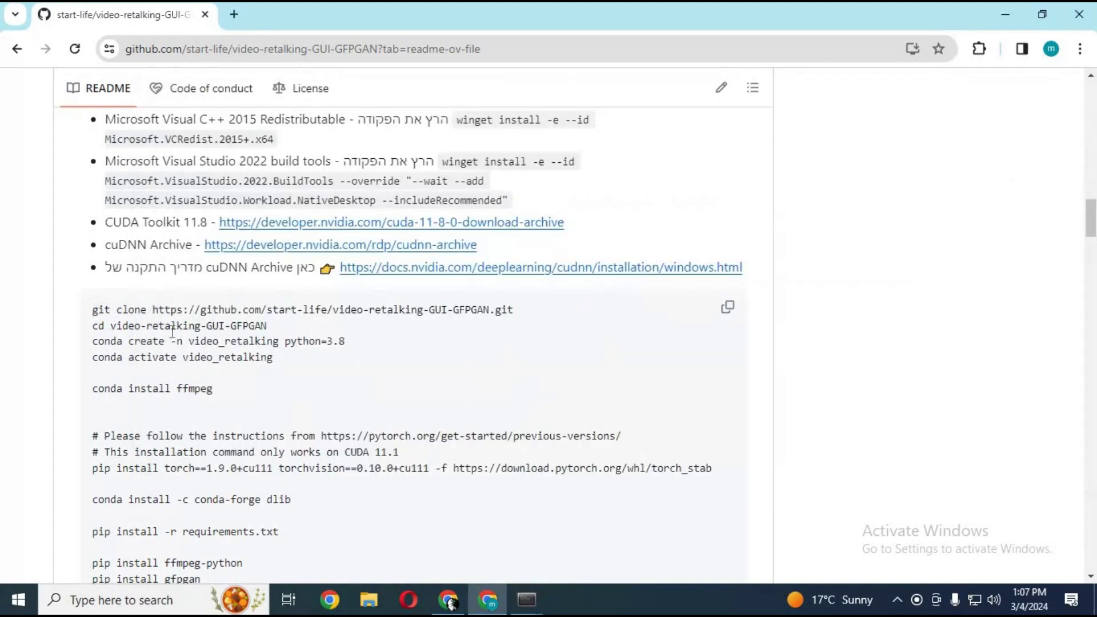
pyautogui.moveTo(266, 325); pyautogui.dragTo(91, 331)
pyautogui.rightClick(213, 326)
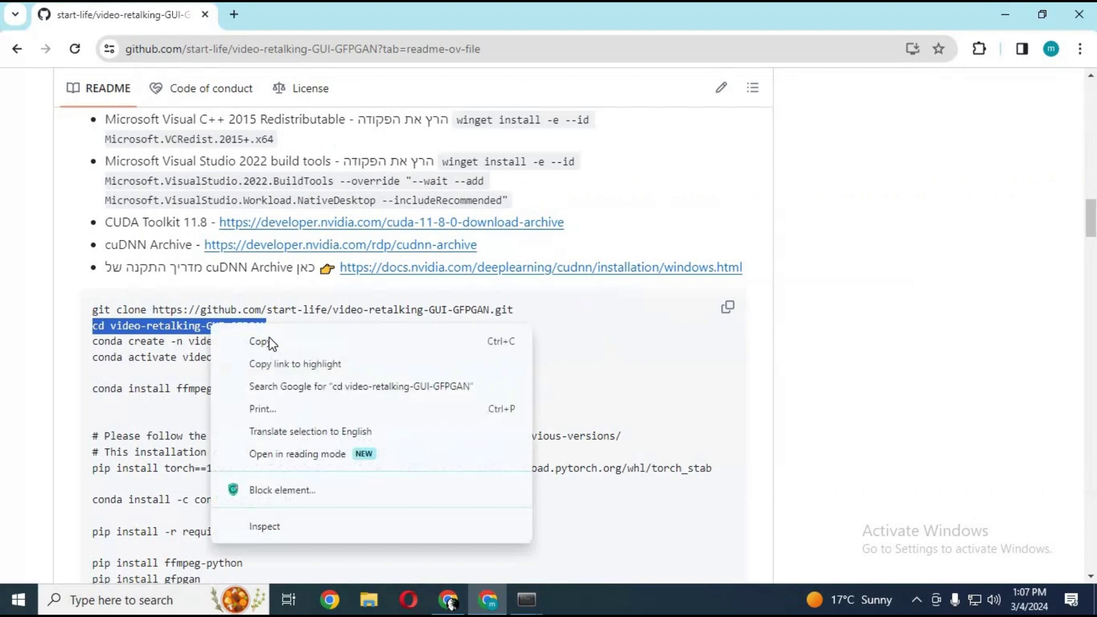
pyautogui.click(269, 341)
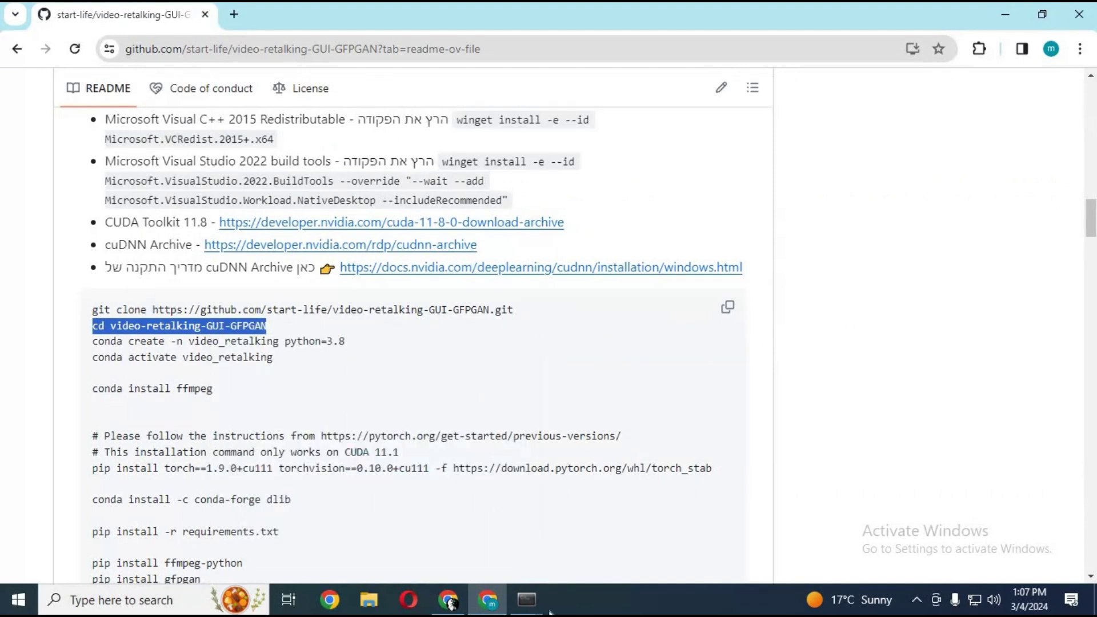
pyautogui.moveTo(540, 604)
pyautogui.click(571, 534)
pyautogui.hotkey('ctrl', 'v')
pyautogui.press('Return')
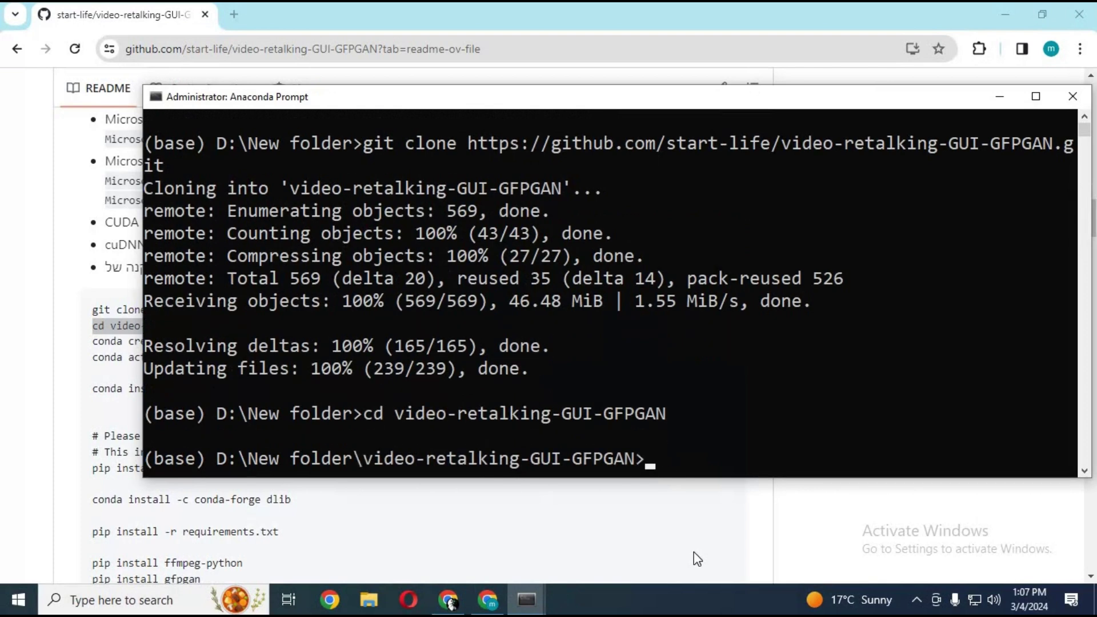
# Step: Run conda create -n video python=3.8 to create the video environment
pyautogui.click(95, 353)
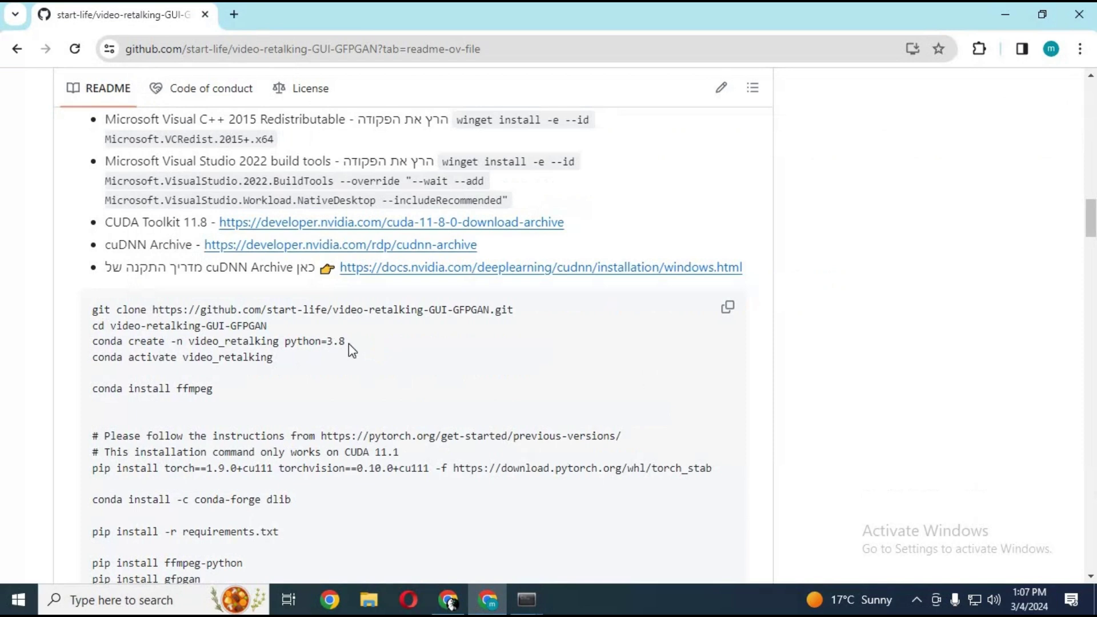
pyautogui.moveTo(345, 341); pyautogui.dragTo(96, 342)
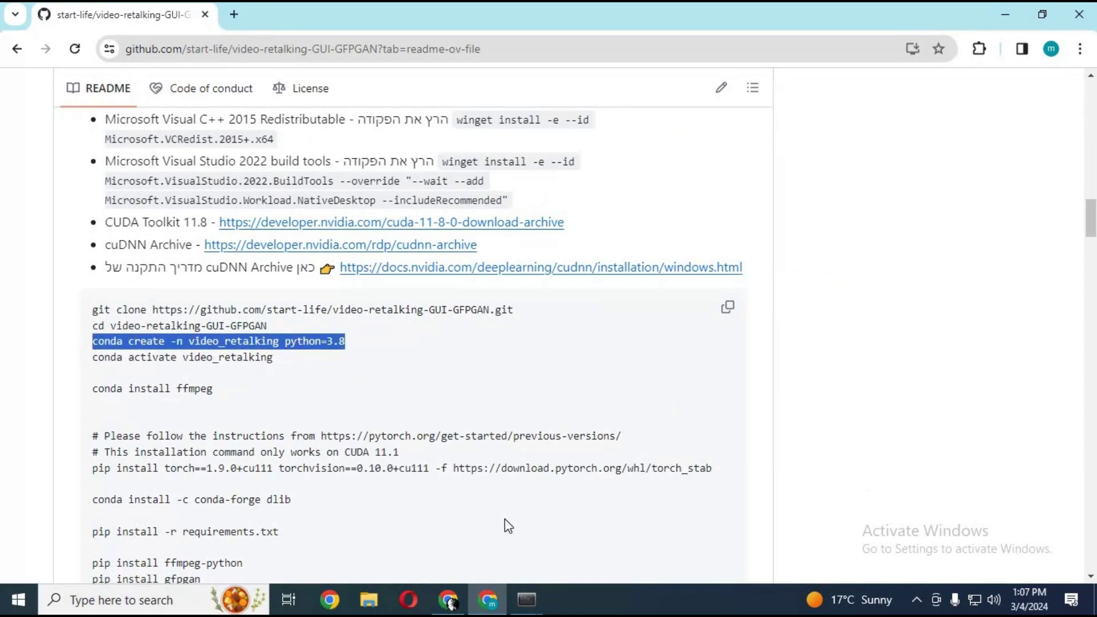
pyautogui.moveTo(526, 601)
pyautogui.click(596, 532)
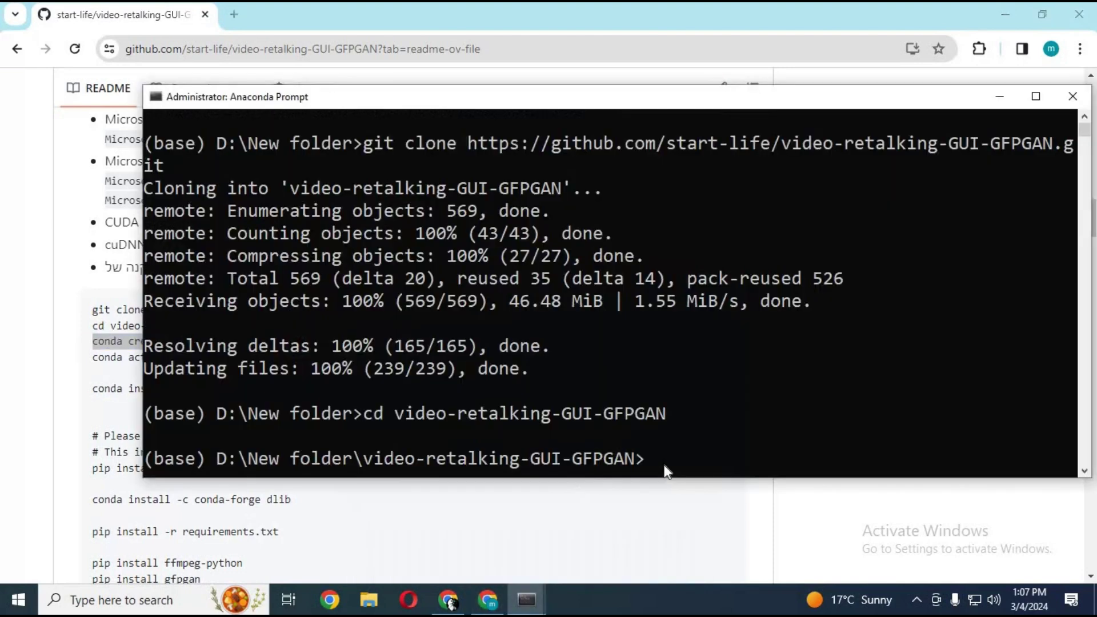
pyautogui.write('conda create -n video ')
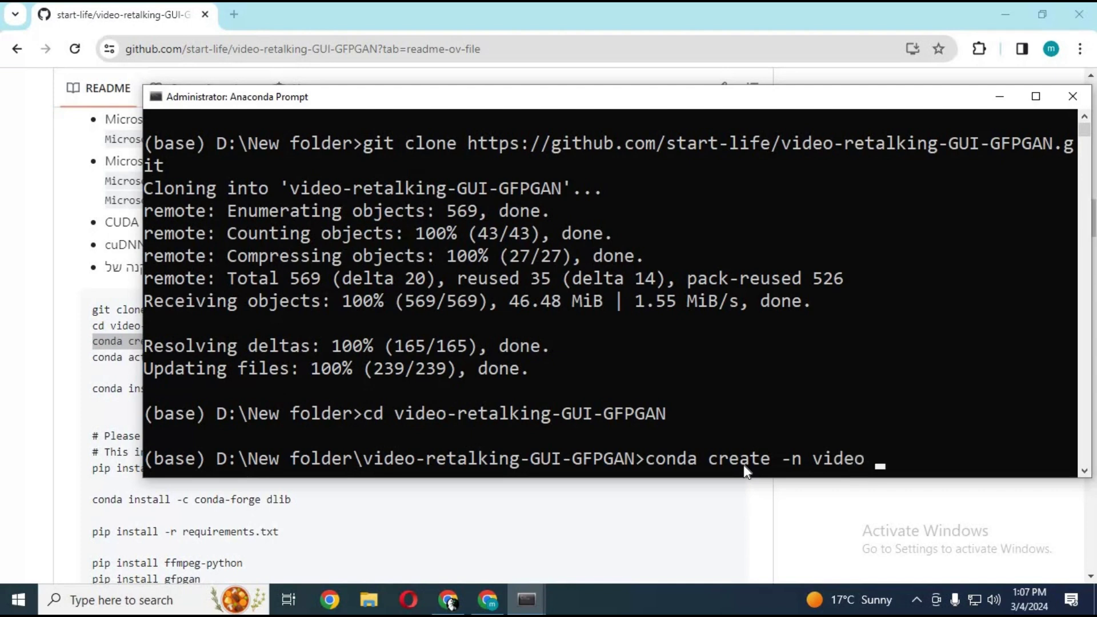
pyautogui.write('m')
pyautogui.press('BackSpace')
pyautogui.write('python=3.8')
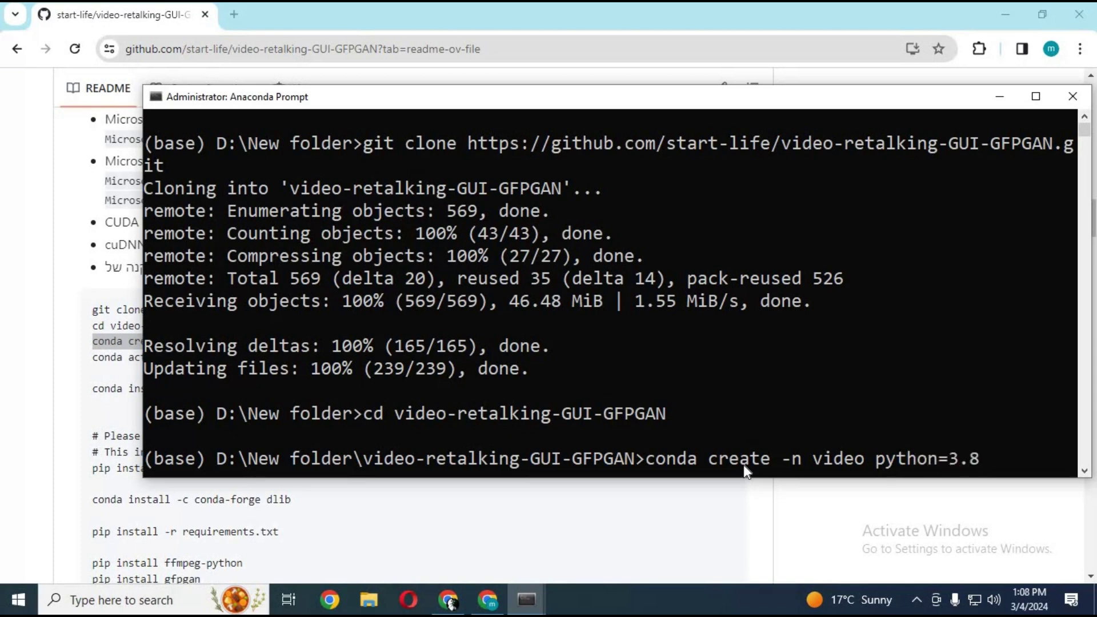
pyautogui.press('Return')
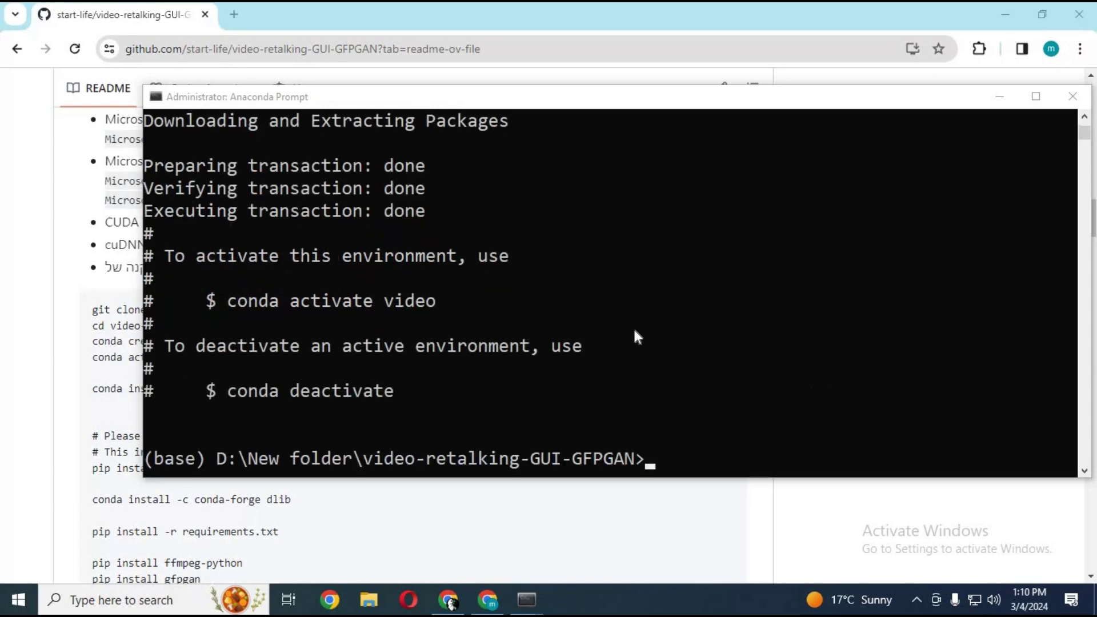
# Step: Activate the new environment with conda activate video
pyautogui.click(68, 295)
pyautogui.moveTo(282, 357); pyautogui.dragTo(66, 363)
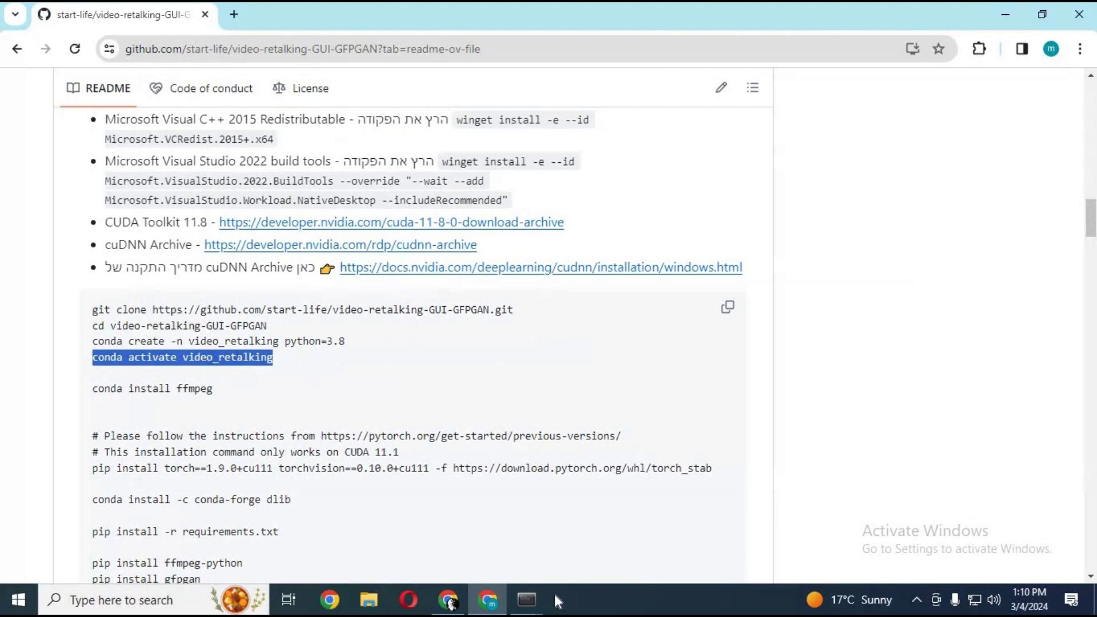
pyautogui.moveTo(539, 602)
pyautogui.click(595, 546)
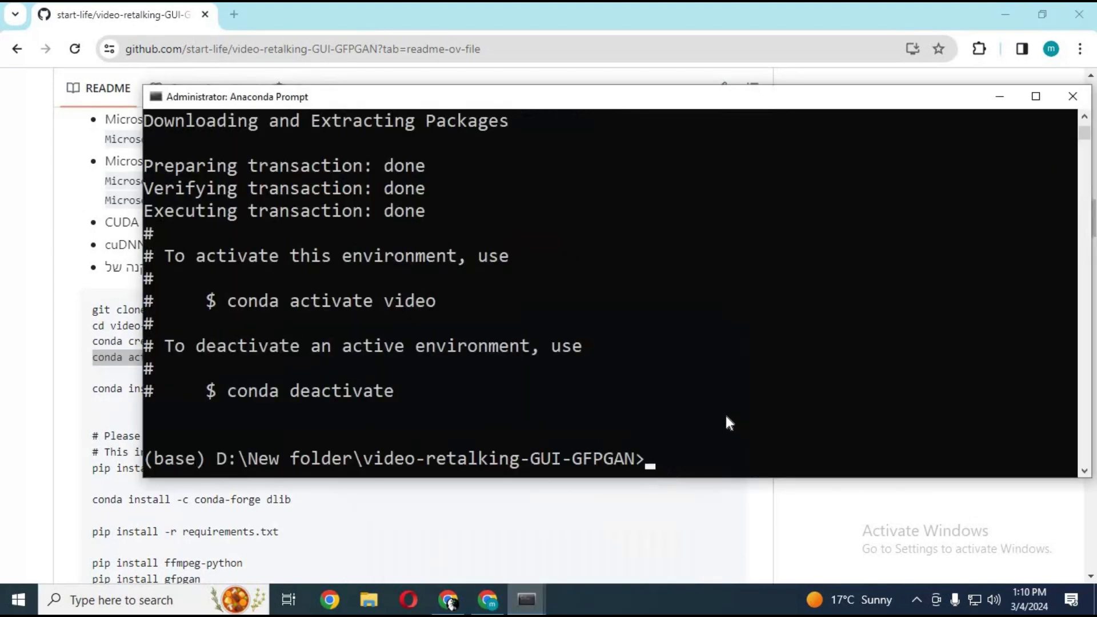
pyautogui.write('conda activate video')
pyautogui.press('Return')
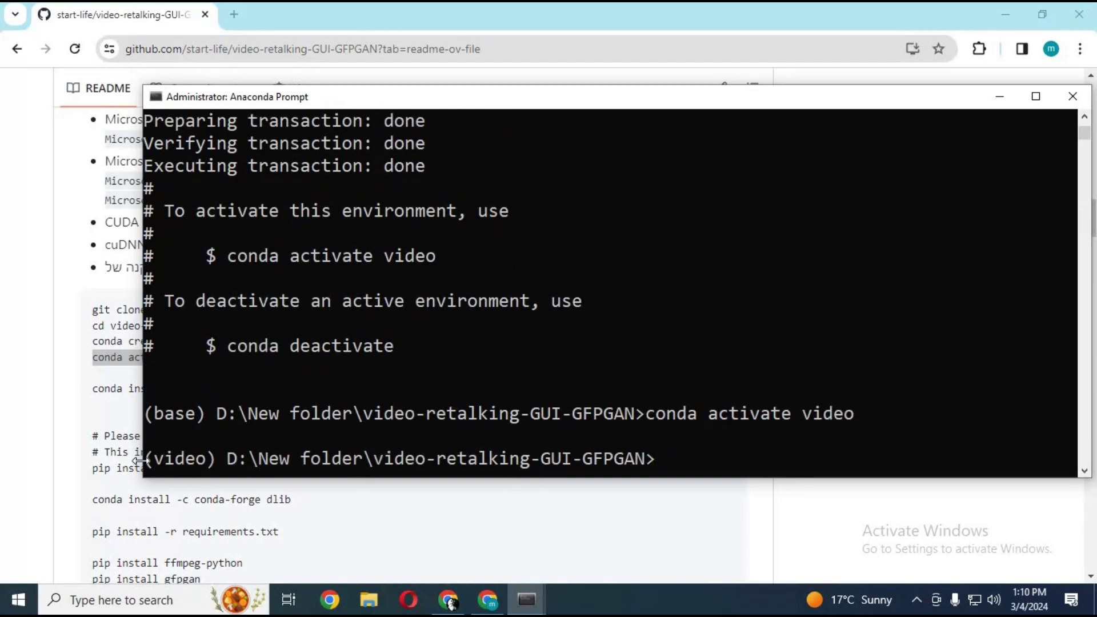
# Step: Copy the conda install ffmpeg line from the README
pyautogui.hotkey('alt', 'Tab')
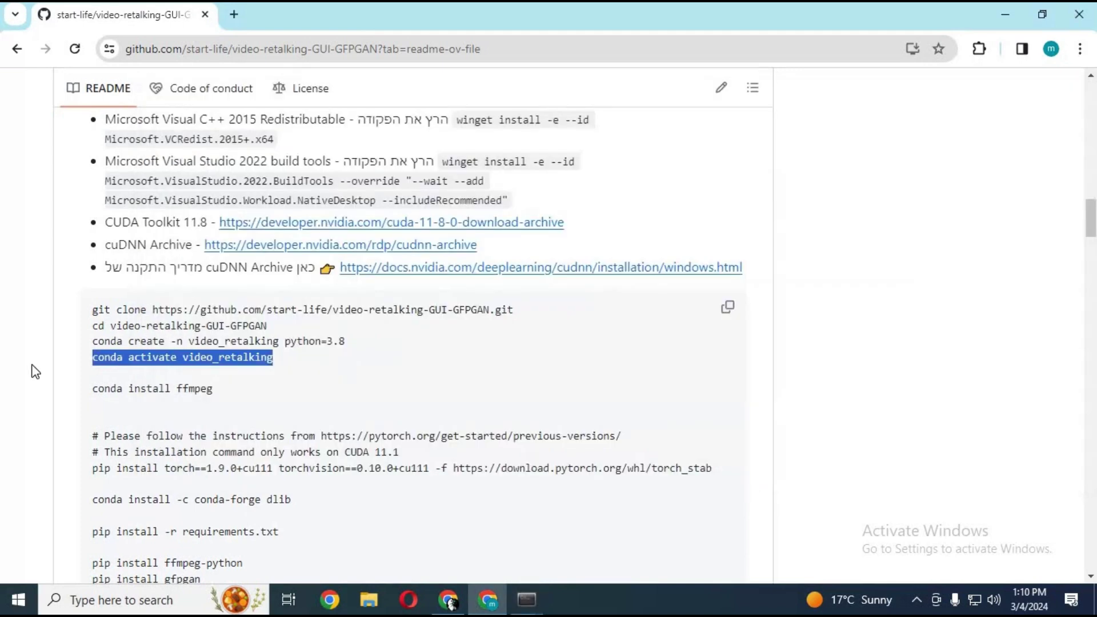
pyautogui.moveTo(218, 394); pyautogui.dragTo(91, 392)
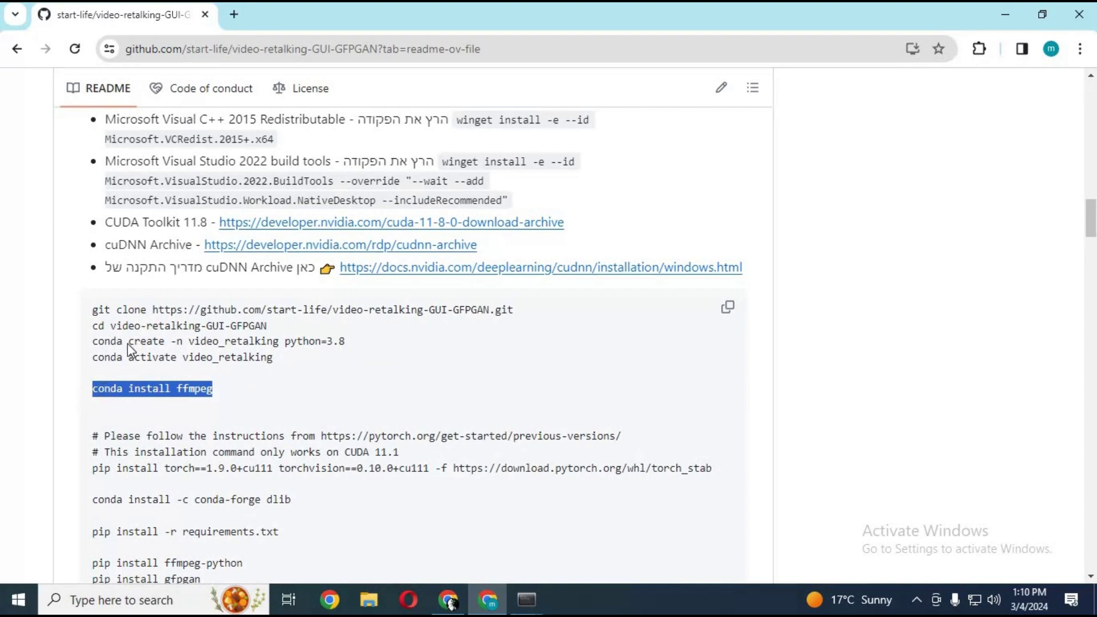
pyautogui.rightClick(100, 393)
pyautogui.click(169, 184)
# Step: Paste and run conda install ffmpeg, confirm the package install, then return to the README
pyautogui.click(526, 599)
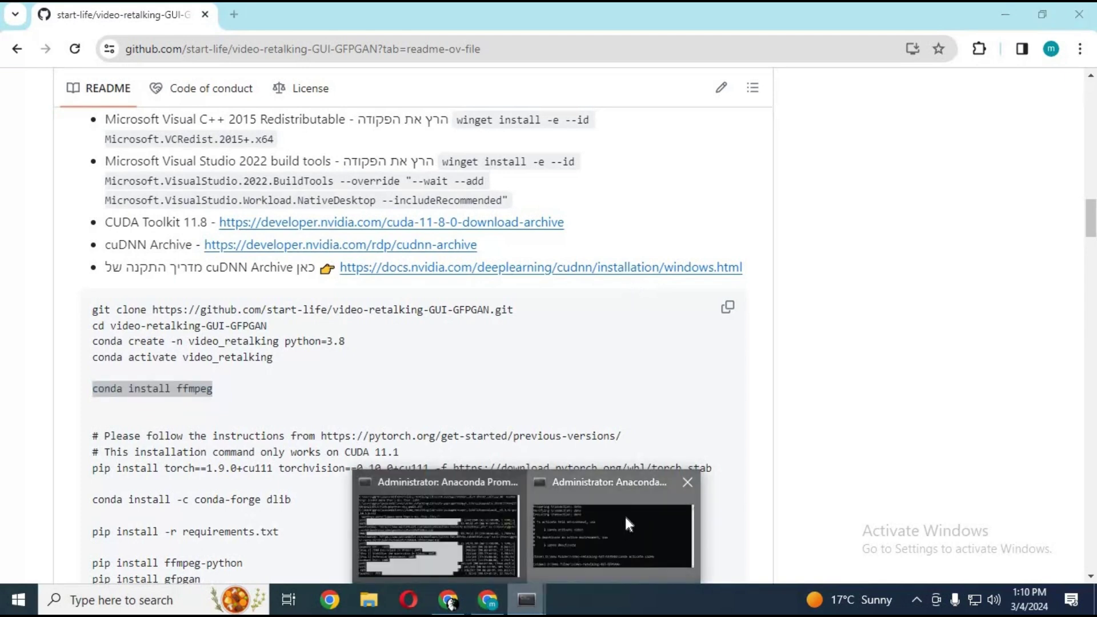
pyautogui.click(625, 513)
pyautogui.hotkey('ctrl', 'v')
pyautogui.press('Return')
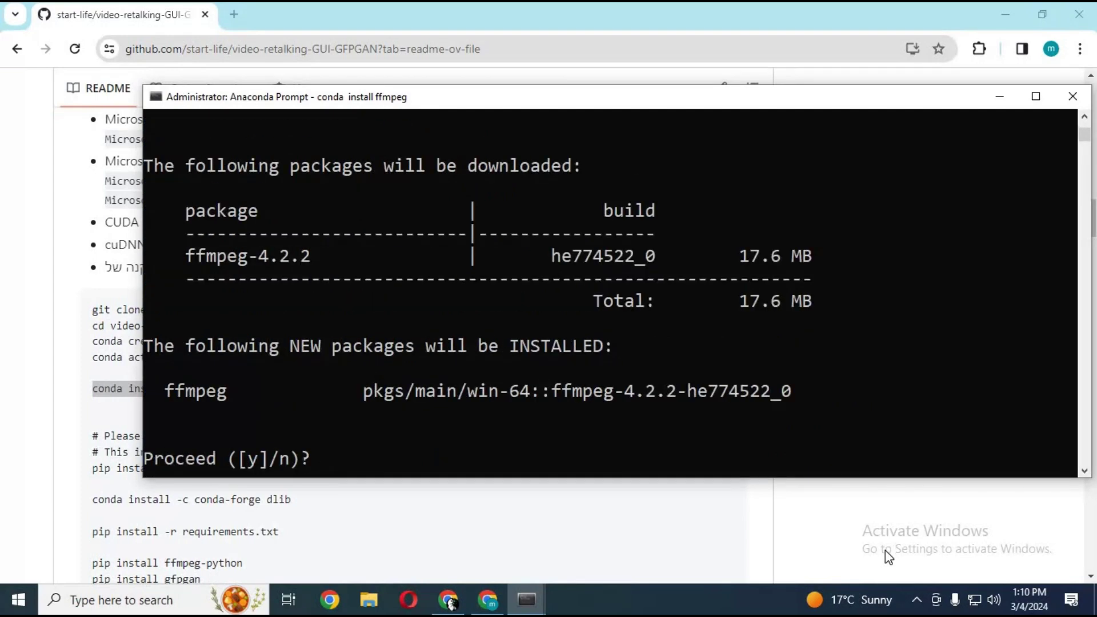
pyautogui.press('Return')
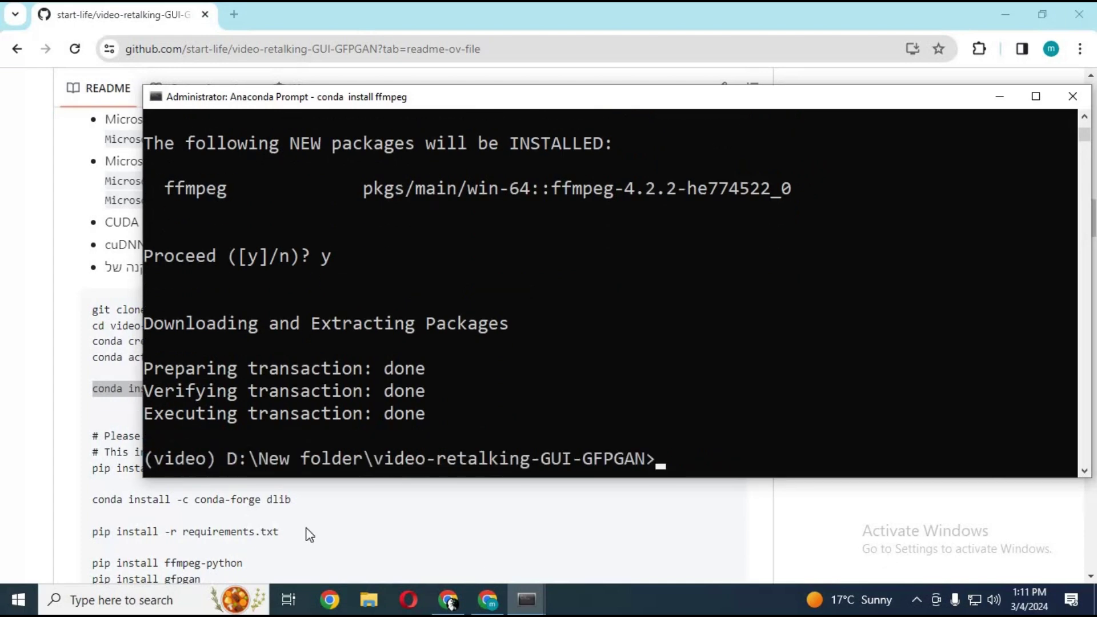
pyautogui.click(114, 432)
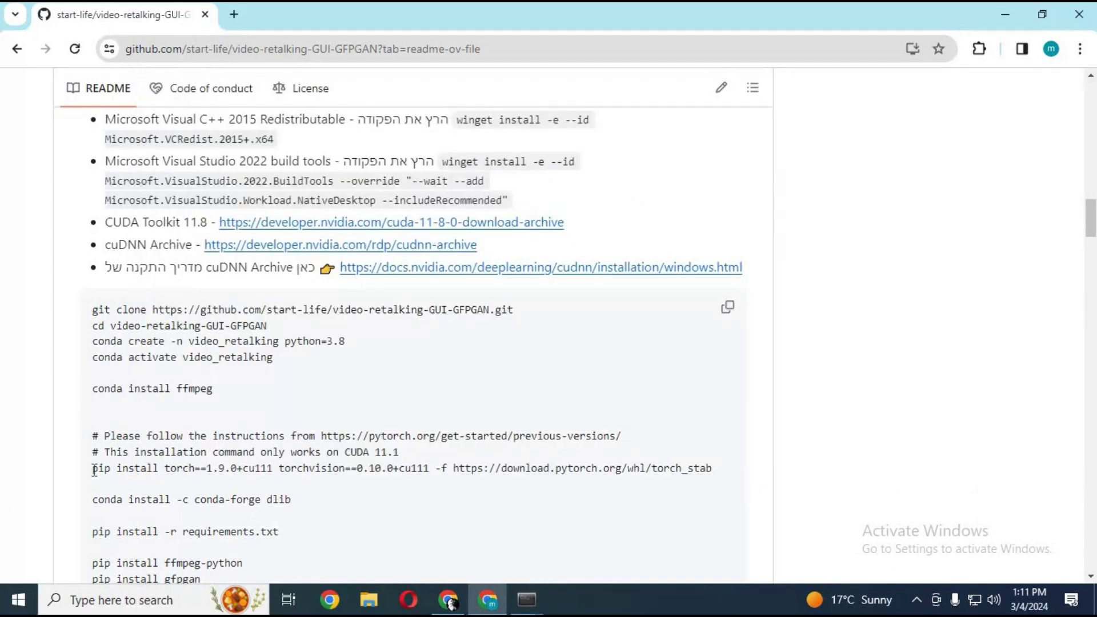
# Step: Copy the pip install torch==1.9.0+cu111 line and paste it at the Anaconda Prompt
pyautogui.moveTo(95, 470); pyautogui.dragTo(704, 476)
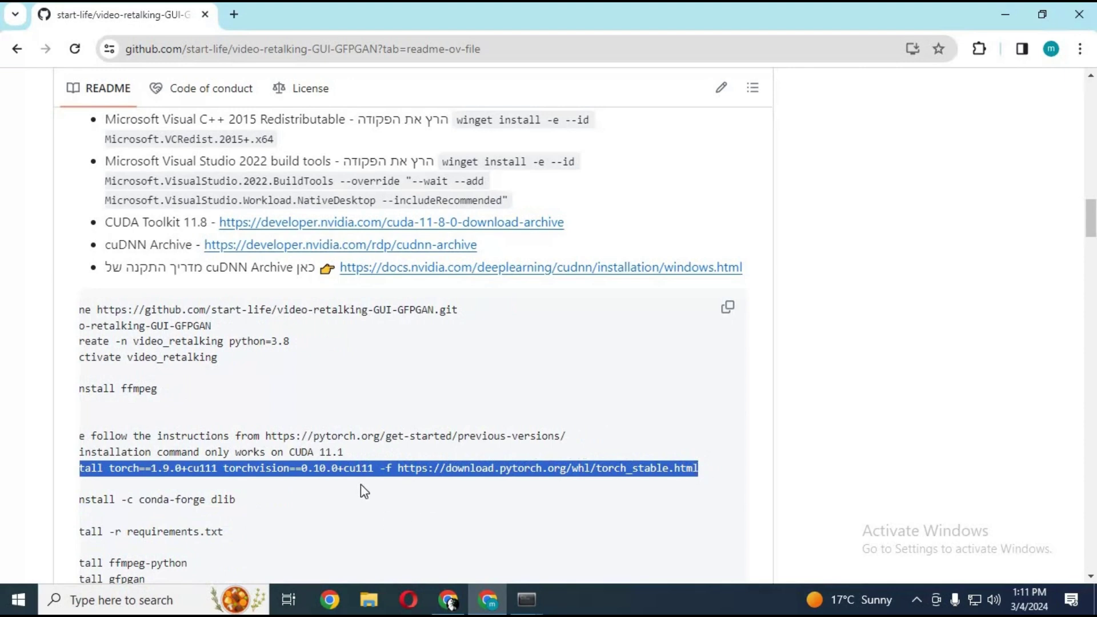
pyautogui.rightClick(345, 469)
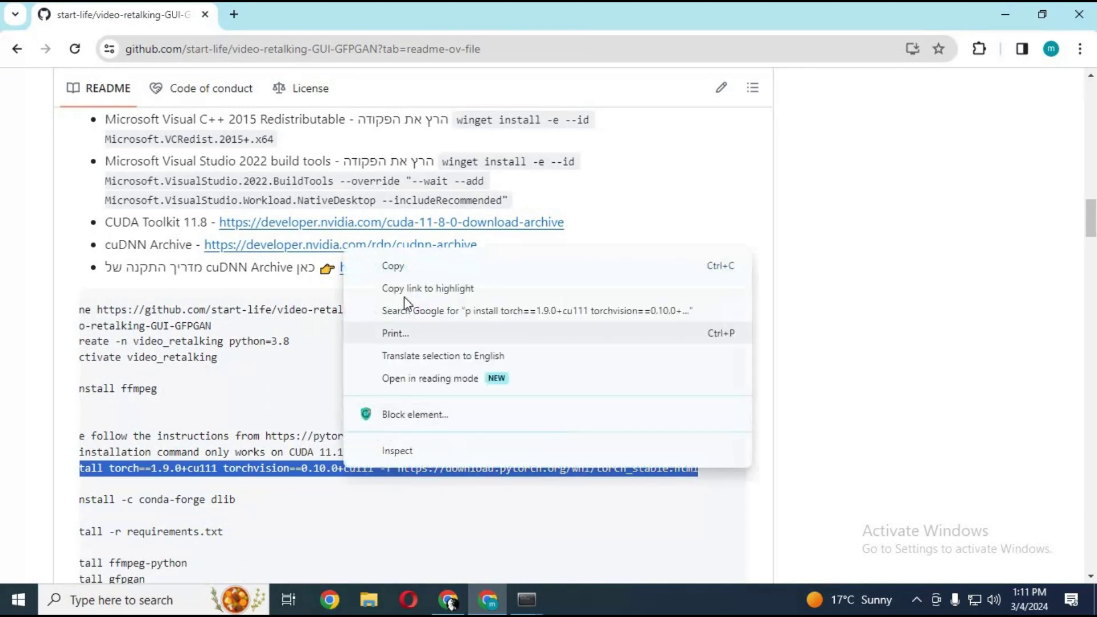
pyautogui.click(408, 267)
pyautogui.moveTo(526, 599)
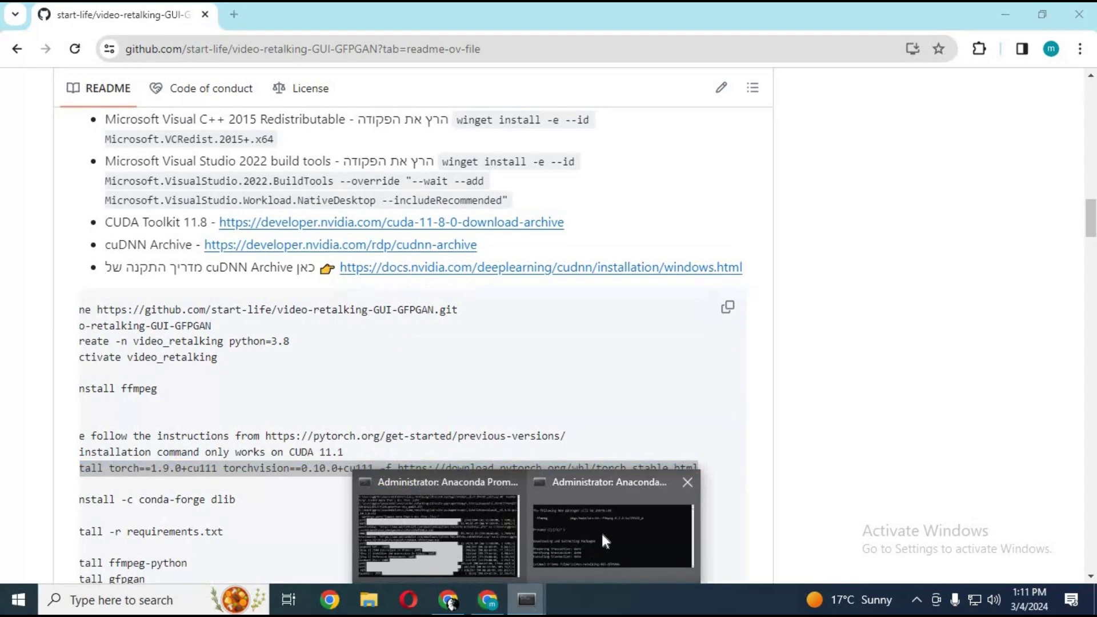
pyautogui.click(566, 530)
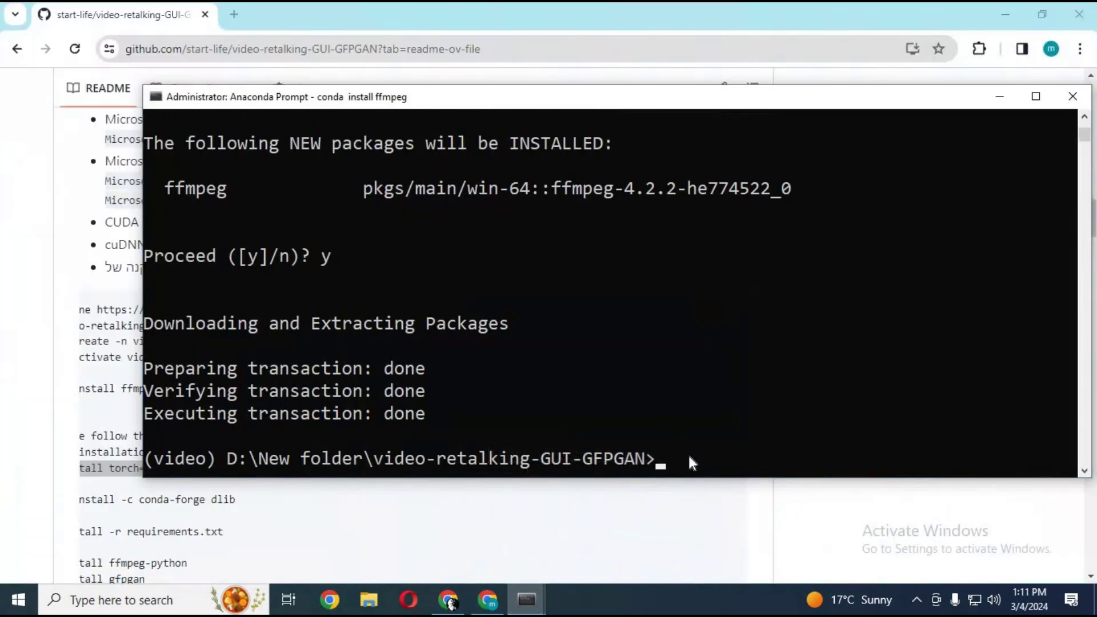
pyautogui.rightClick(687, 454)
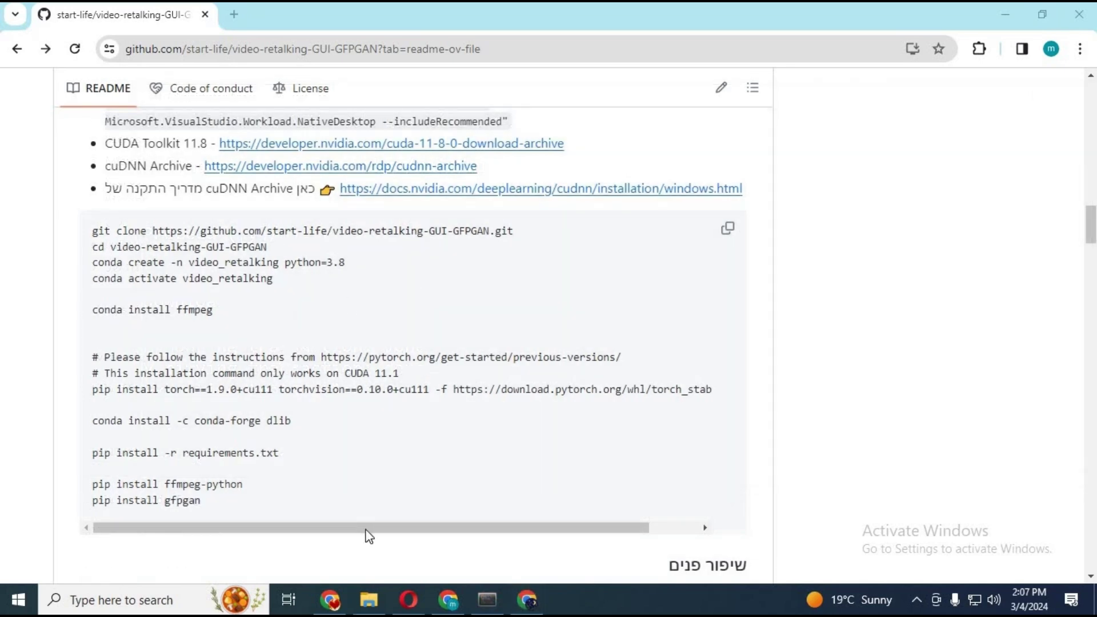
# Step: Copy and run conda install -c conda-forge dlib, which reports everything already installed
pyautogui.moveTo(294, 424); pyautogui.dragTo(90, 421)
pyautogui.rightClick(169, 209)
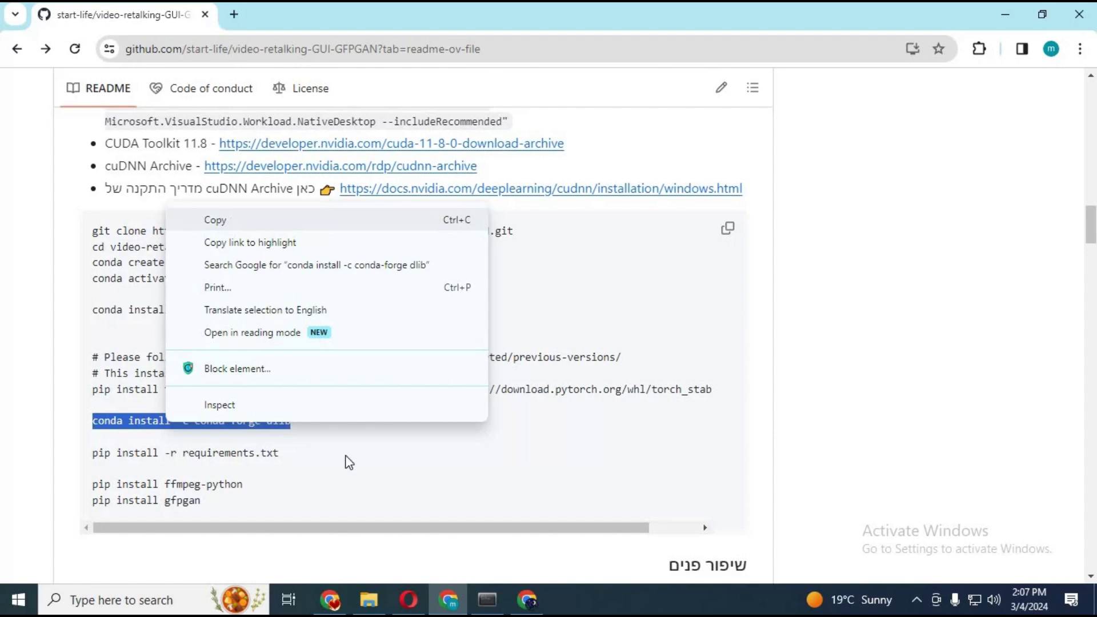
pyautogui.click(236, 450)
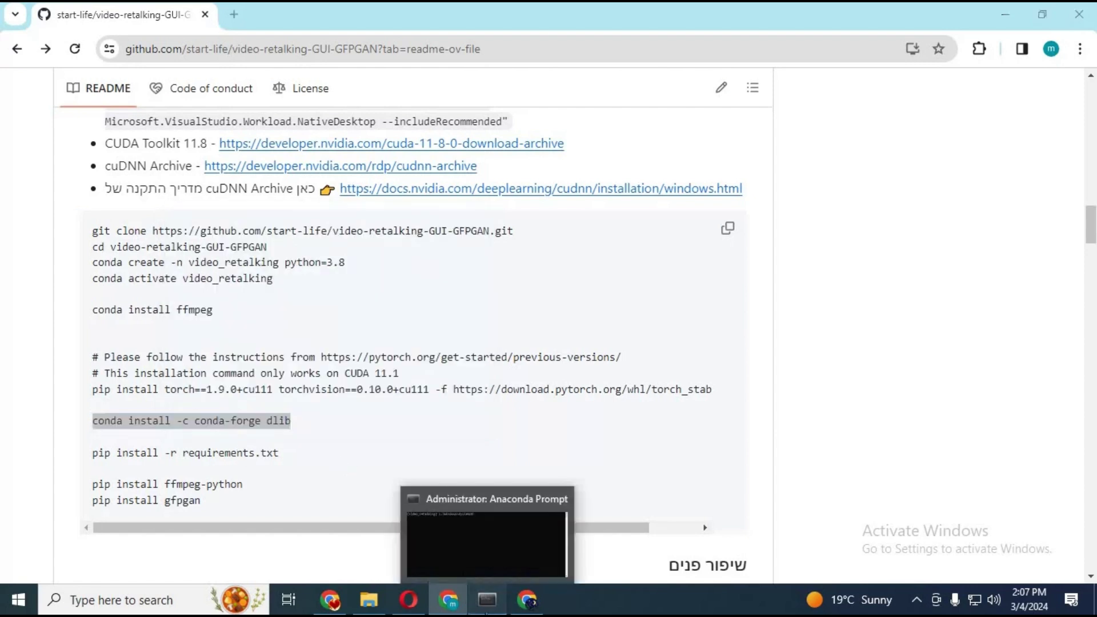
pyautogui.click(487, 600)
pyautogui.rightClick(408, 231)
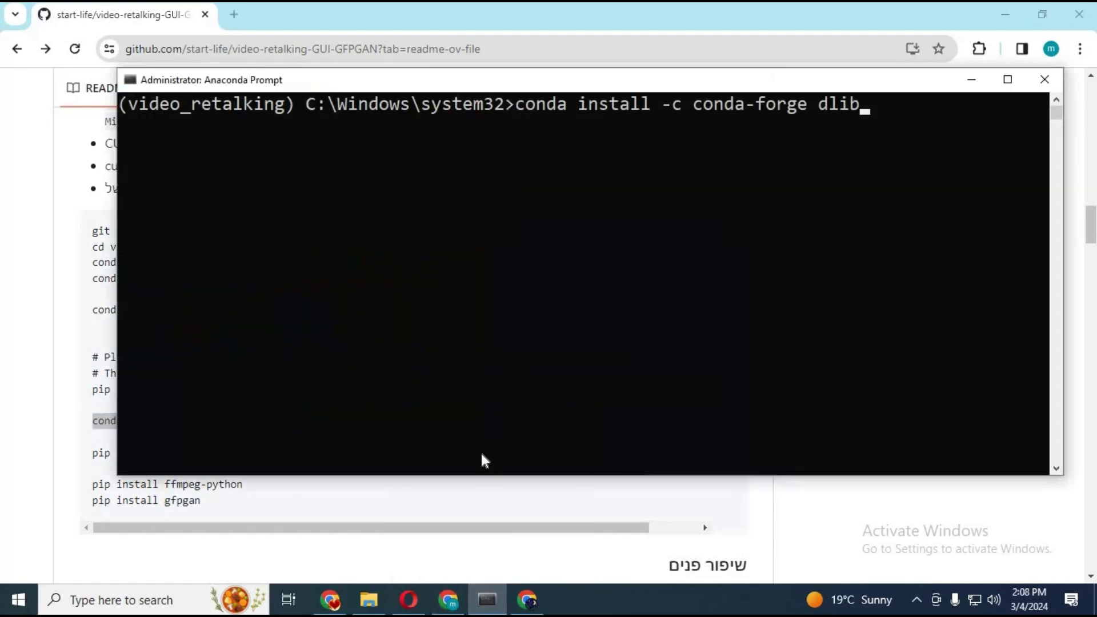
pyautogui.press('Return')
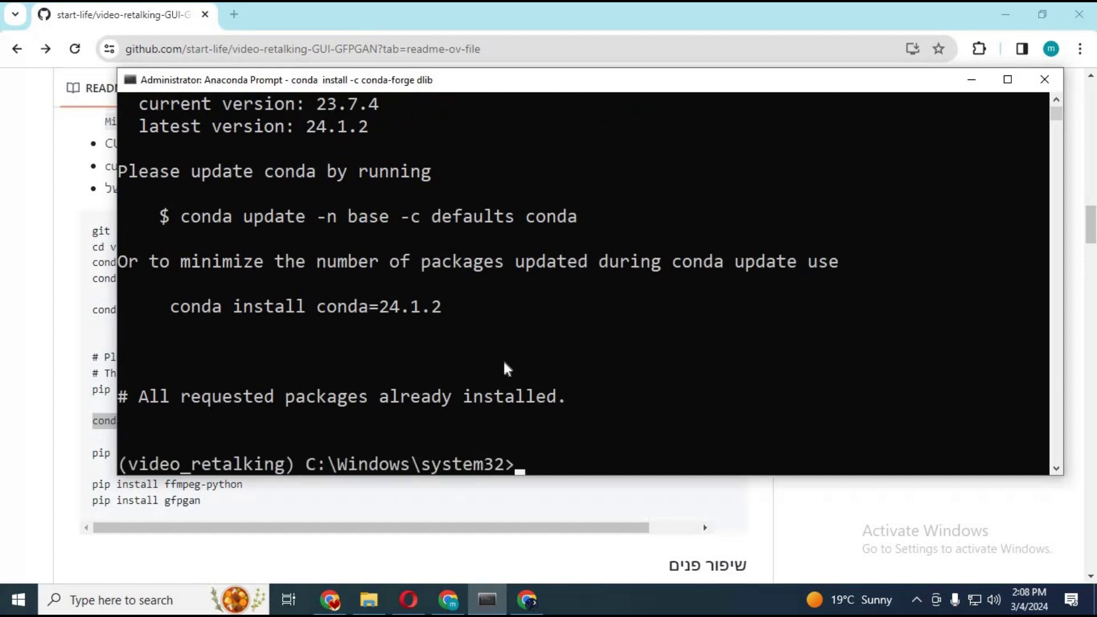
pyautogui.moveTo(118, 422); pyautogui.dragTo(94, 426)
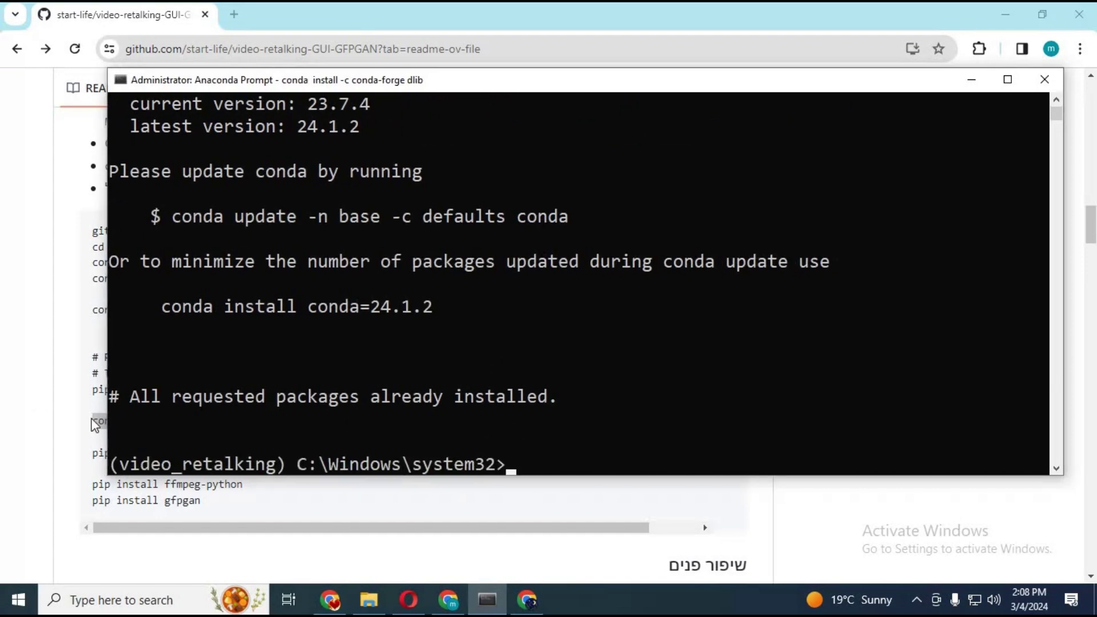
pyautogui.click(90, 457)
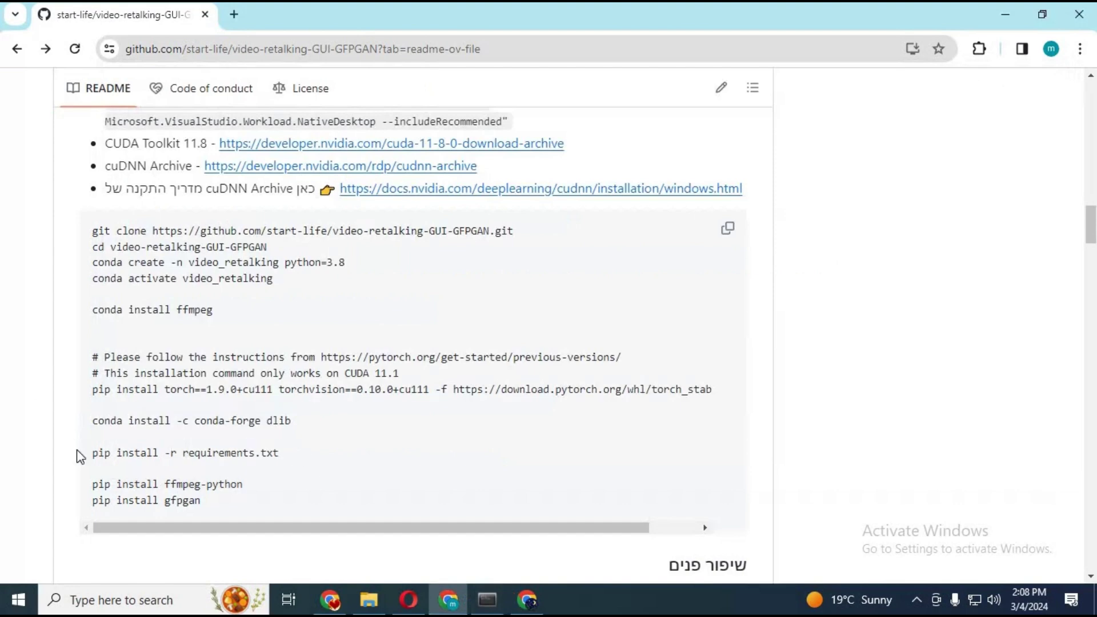
# Step: Copy and run pip install -r requirements.txt in the project folder
pyautogui.tripleClick(138, 449)
pyautogui.rightClick(148, 446)
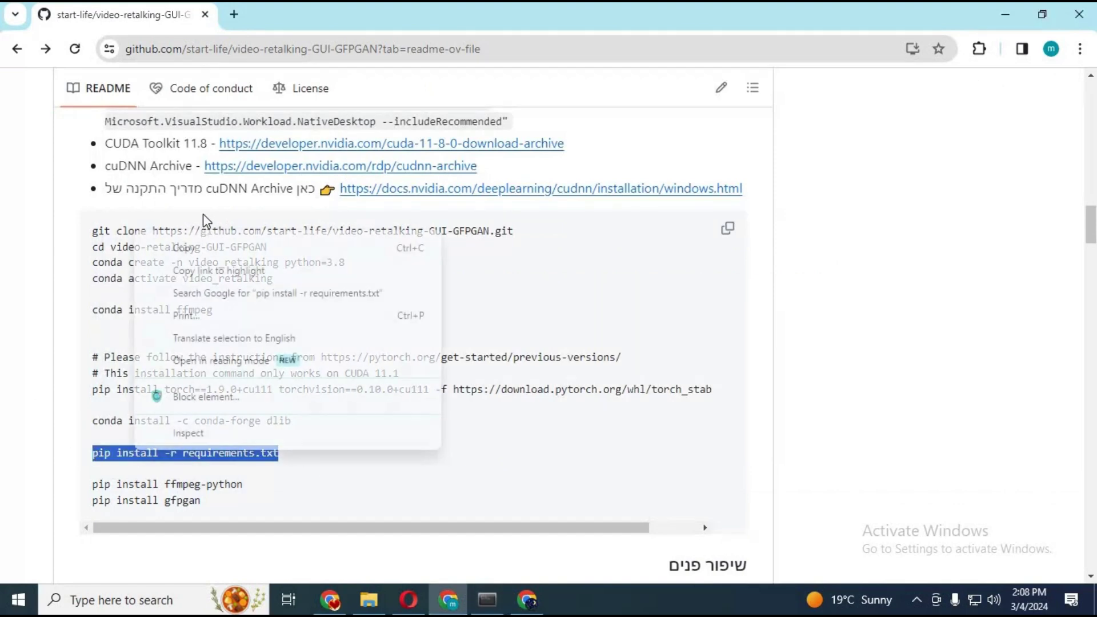
pyautogui.click(187, 247)
pyautogui.click(490, 600)
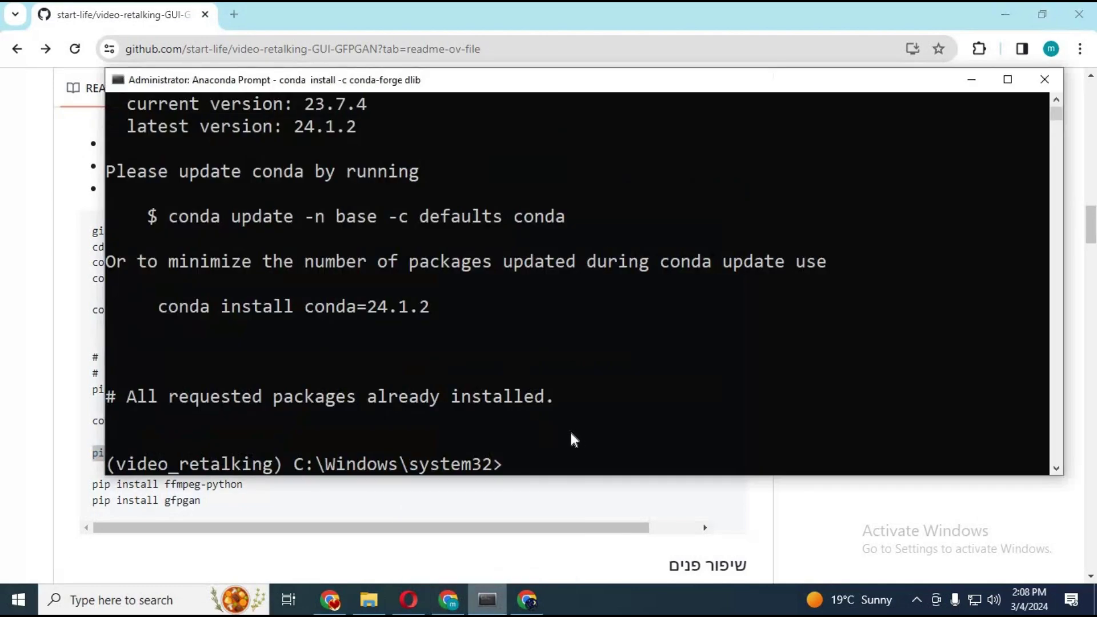
pyautogui.hotkey('ctrl', 'v')
pyautogui.press('Return')
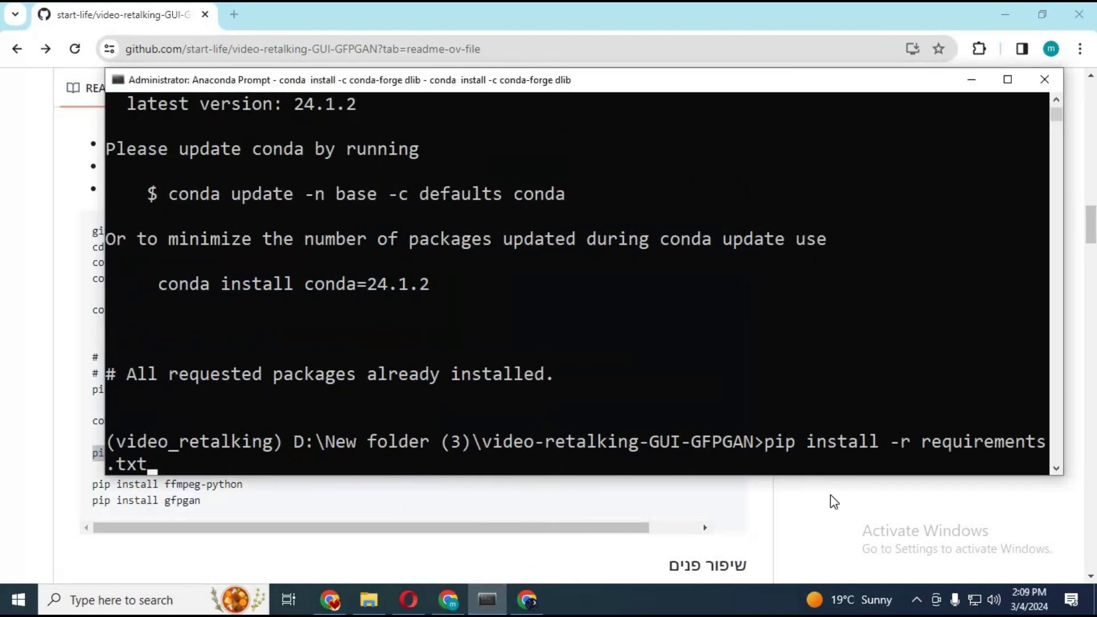
pyautogui.press('Return')
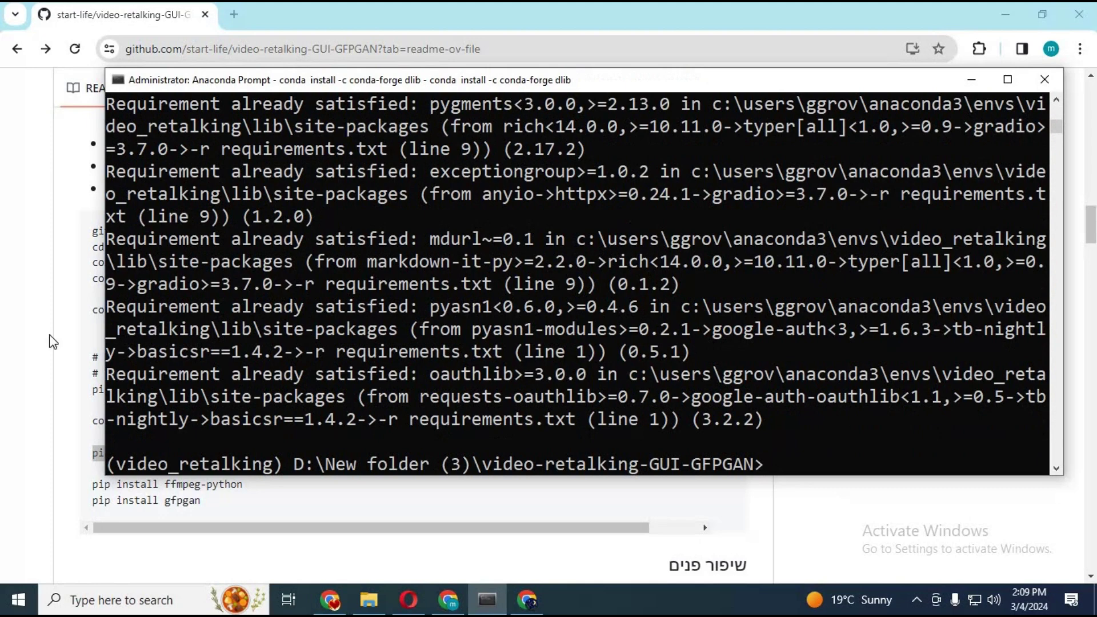
# Step: Copy and run pip install ffmpeg-python, which reports version 0.2.0 already satisfied
pyautogui.click(23, 344)
pyautogui.moveTo(244, 484); pyautogui.dragTo(89, 485)
pyautogui.rightClick(152, 482)
pyautogui.click(165, 282)
pyautogui.moveTo(487, 599)
pyautogui.click(541, 508)
pyautogui.hotkey('ctrl', 'v')
pyautogui.press('Return')
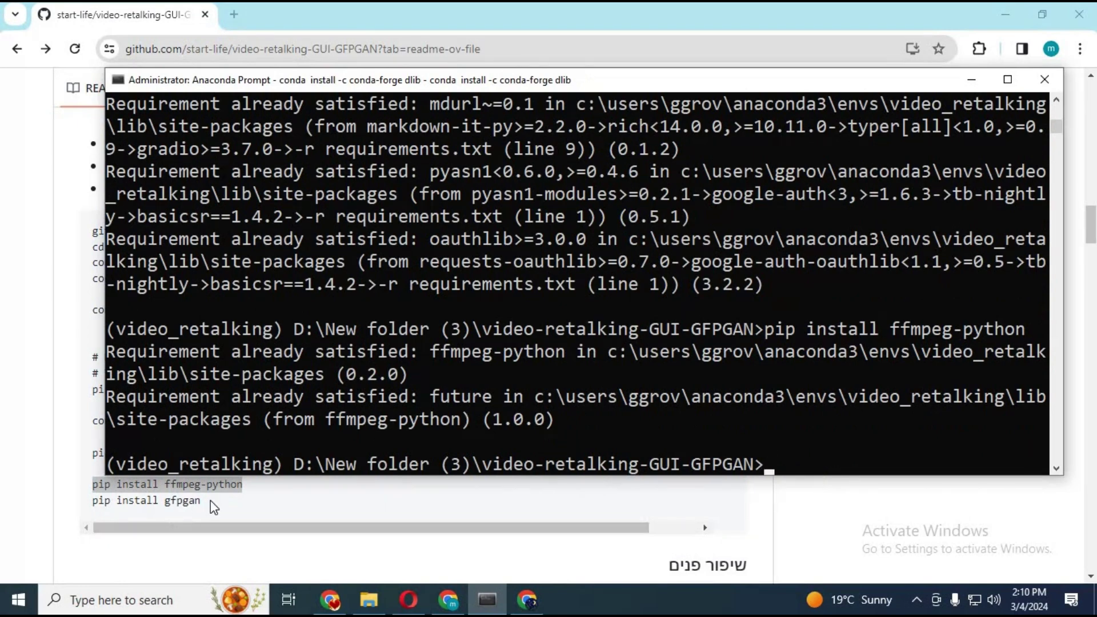
# Step: Copy the pip install gfpgan line from the README and paste it at the prompt
pyautogui.click(98, 500)
pyautogui.moveTo(200, 500); pyautogui.dragTo(97, 500)
pyautogui.rightClick(134, 506)
pyautogui.click(197, 302)
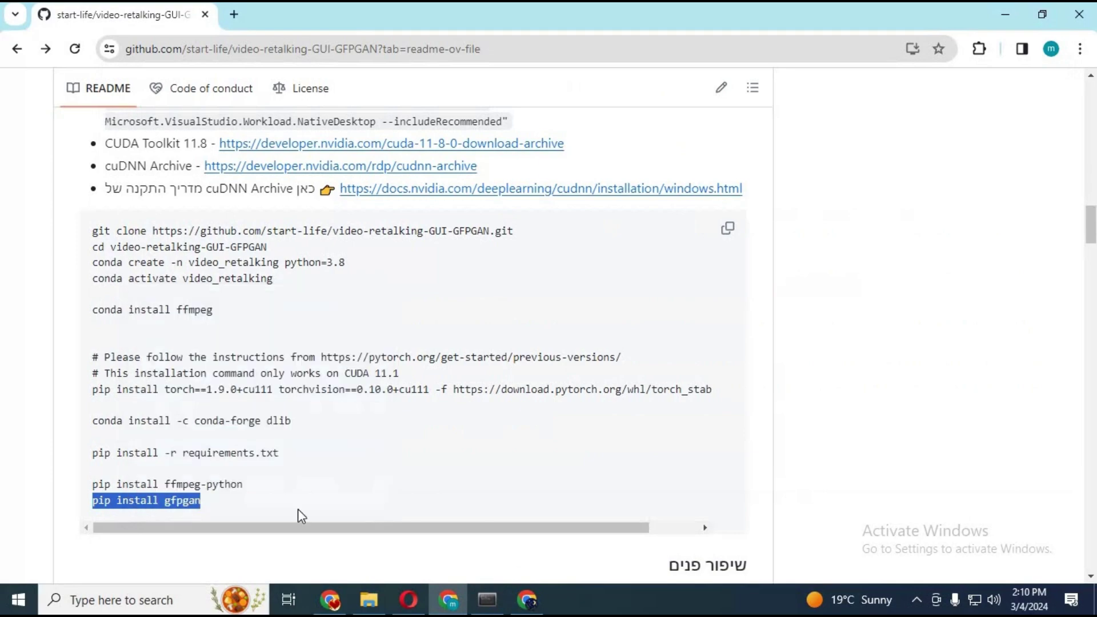
pyautogui.click(486, 601)
pyautogui.hotkey('ctrl', 'v')
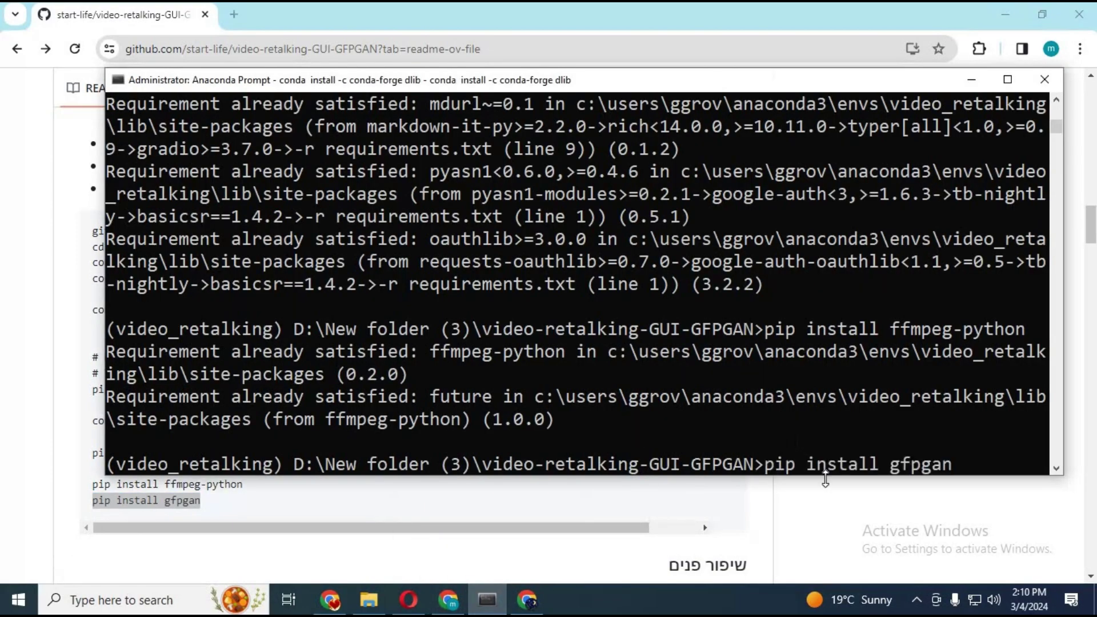
pyautogui.press('Return')
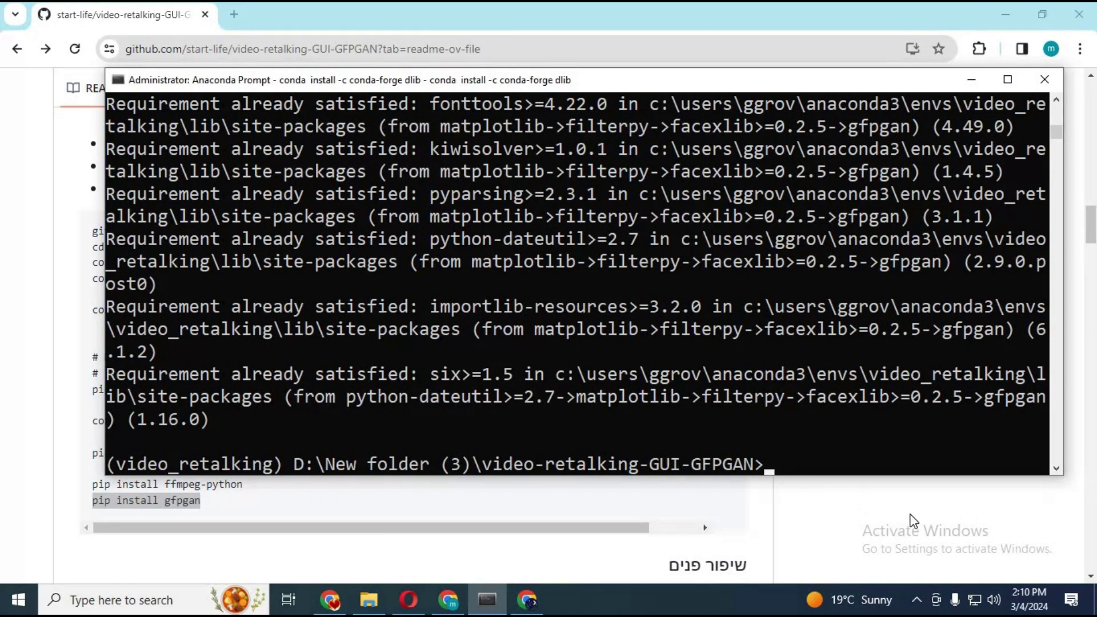
# Step: Scroll the GitHub README to the install steps and follow its Google Drive link for add ons.7z
pyautogui.click(340, 507)
pyautogui.scroll(-10, 379, 432)
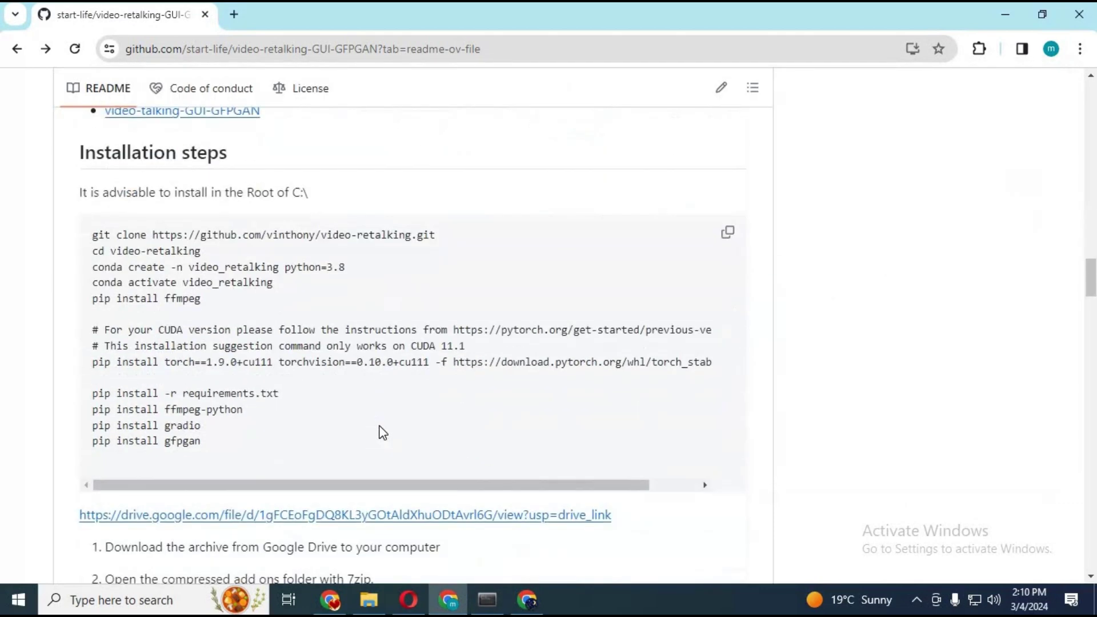
pyautogui.scroll(-7, 383, 433)
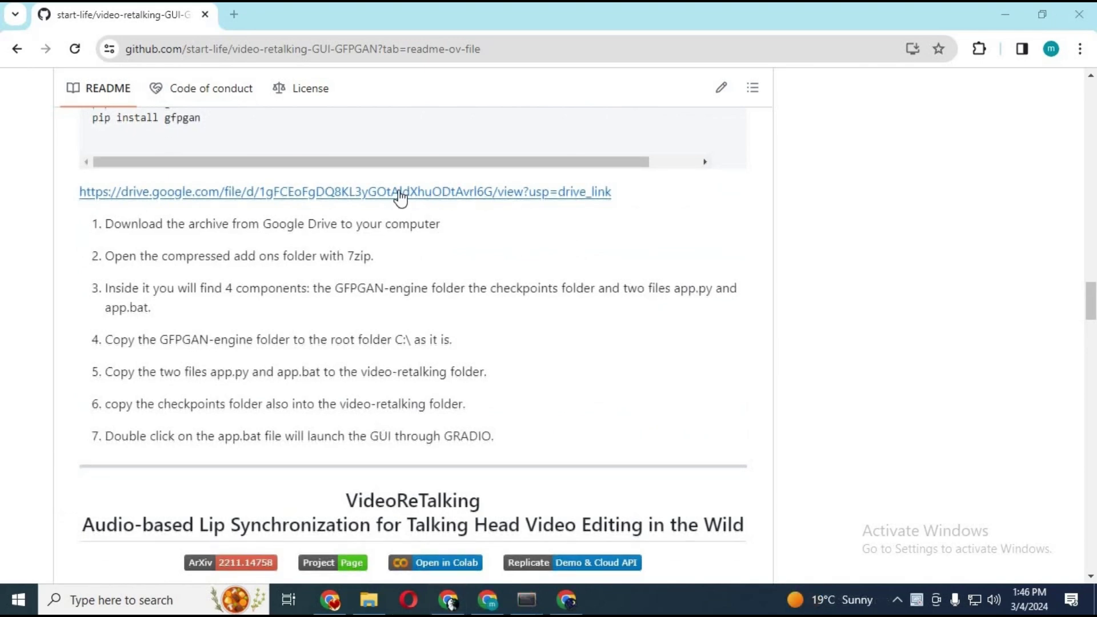
pyautogui.click(565, 193)
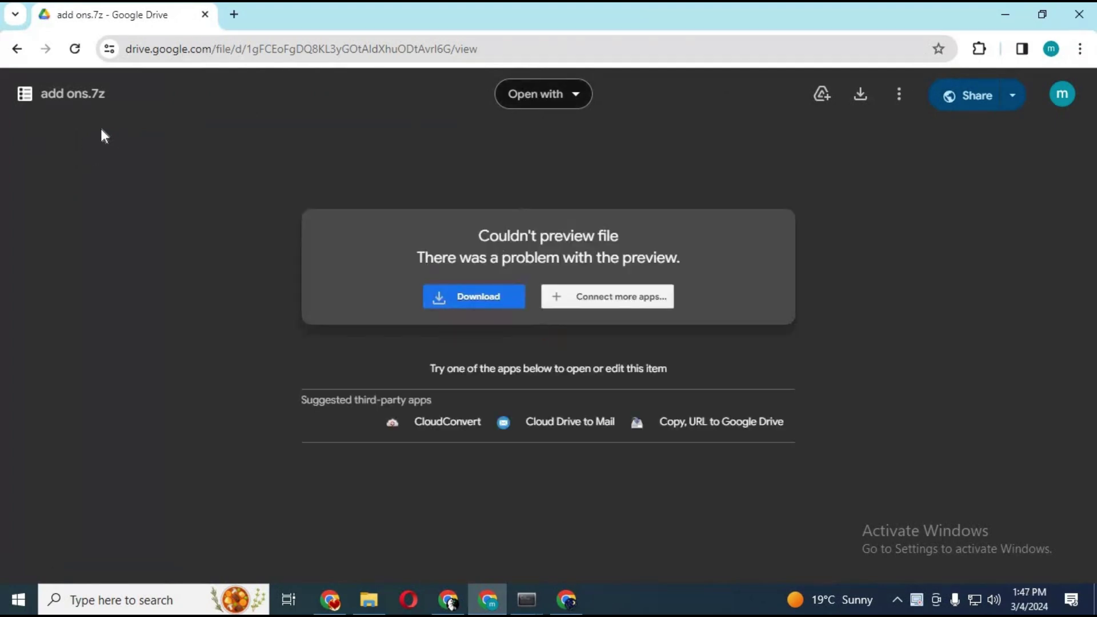
pyautogui.click(365, 597)
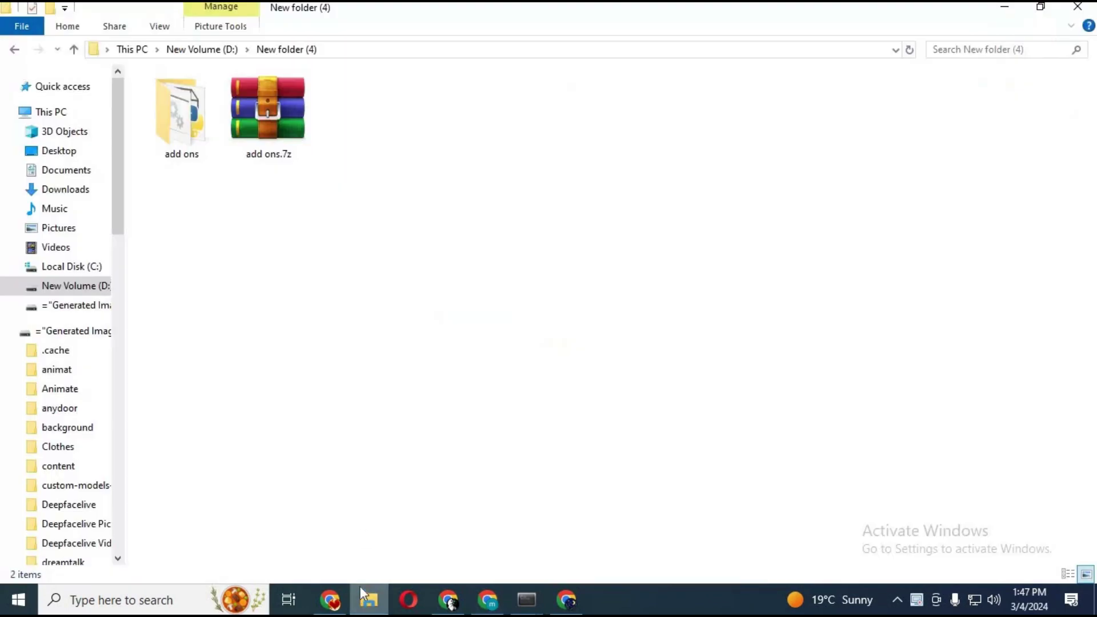
# Step: Extract add ons.7z in place and open the resulting add ons folder
pyautogui.rightClick(278, 135)
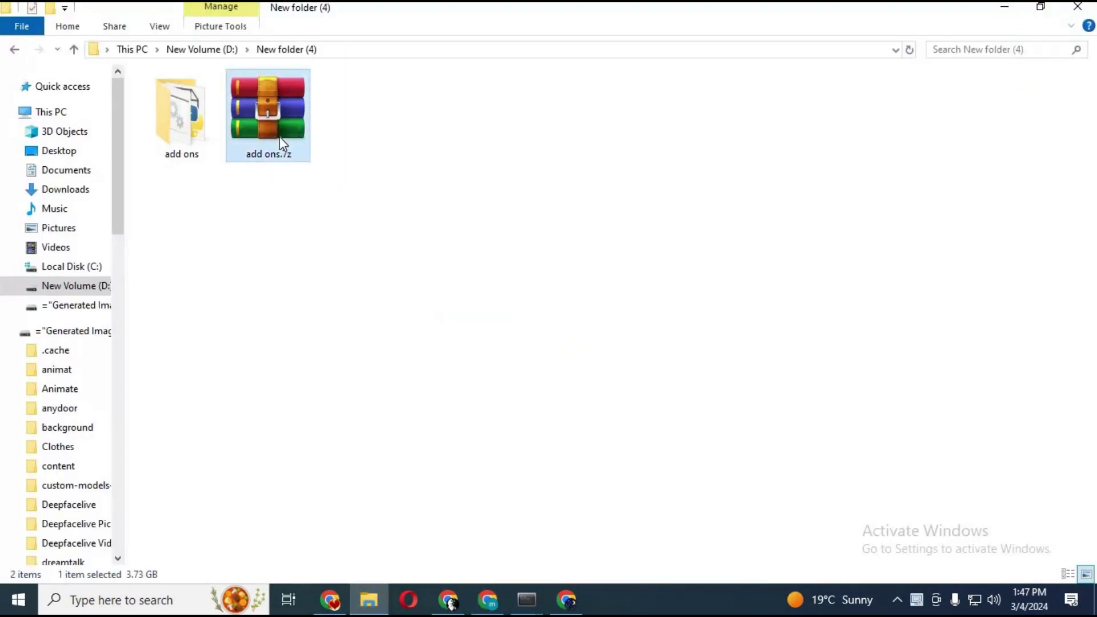
pyautogui.click(365, 234)
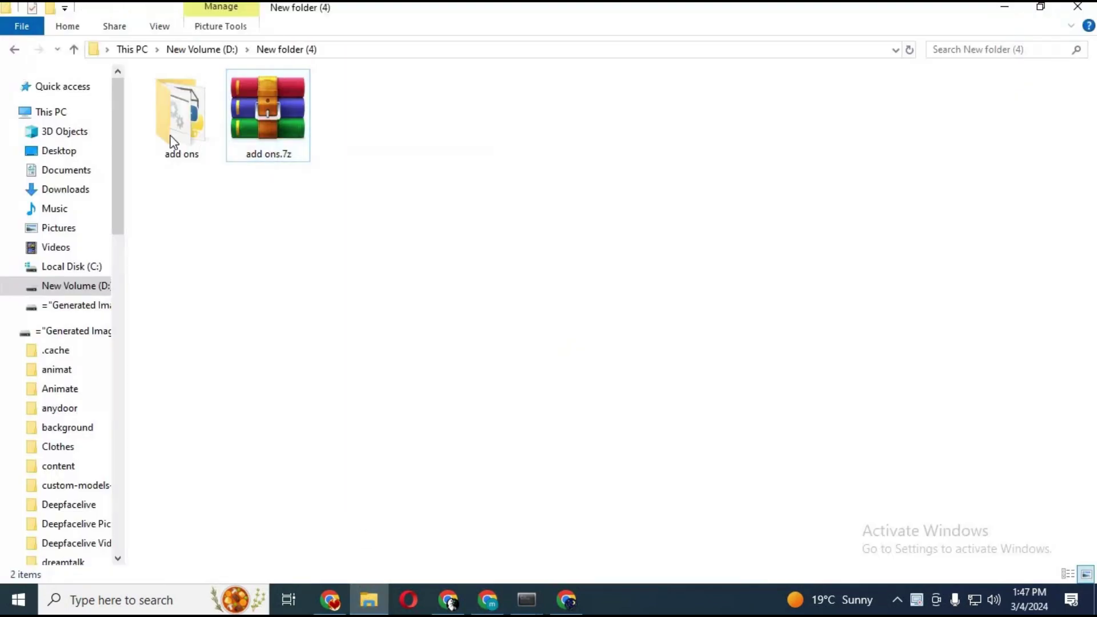
pyautogui.click(174, 144)
pyautogui.doubleClick(188, 146)
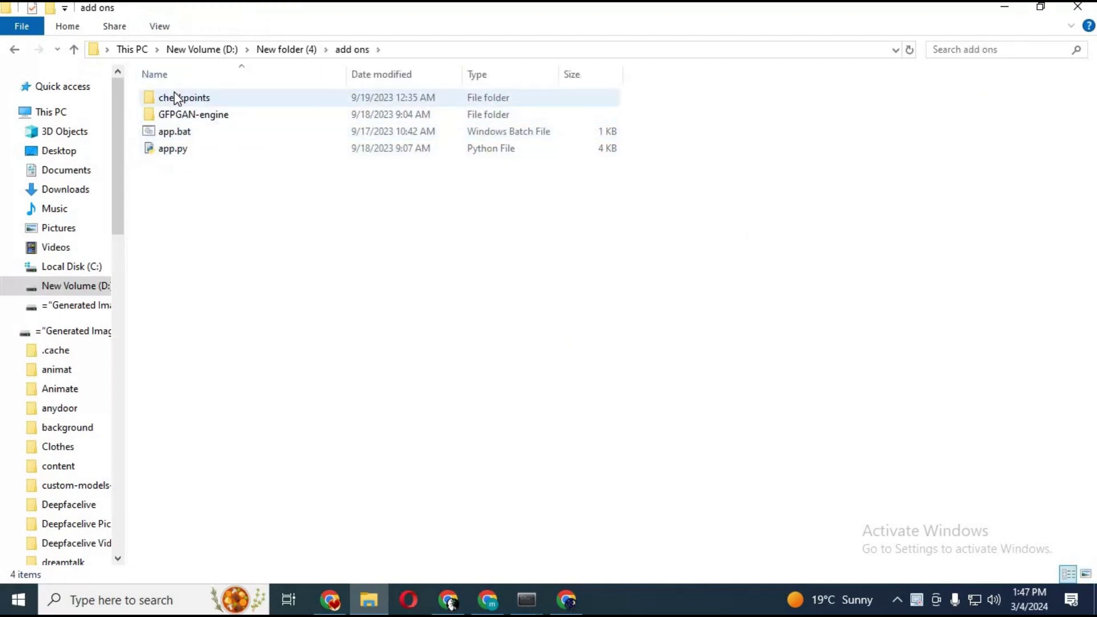
pyautogui.click(166, 151)
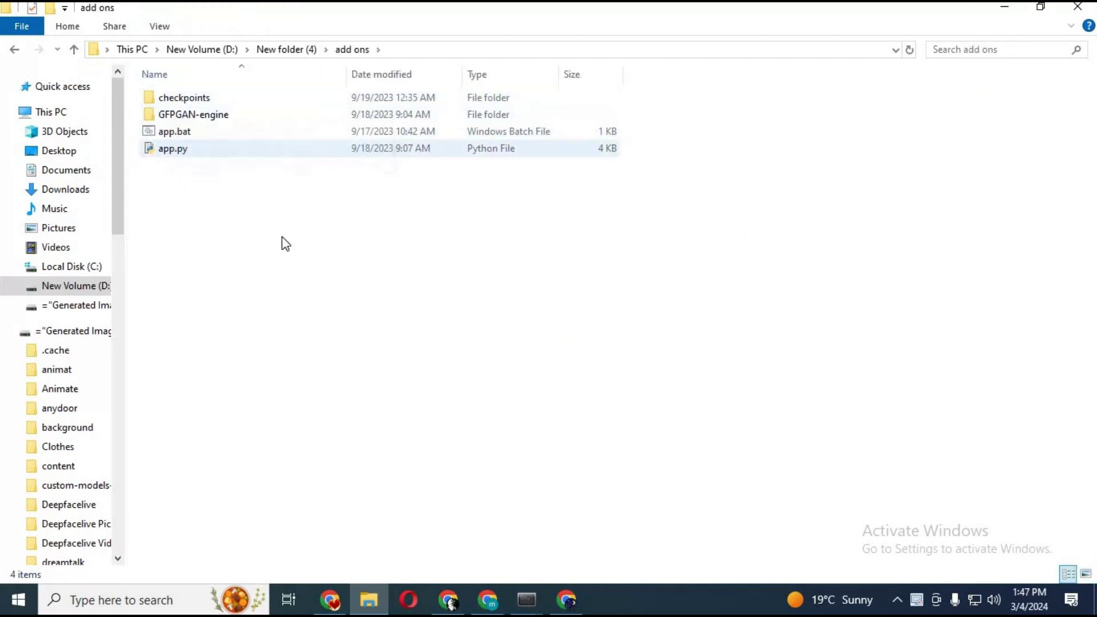
# Step: Copy GFPGAN-engine, confirm it already exists in the C: root without pasting, and return to add ons
pyautogui.rightClick(216, 114)
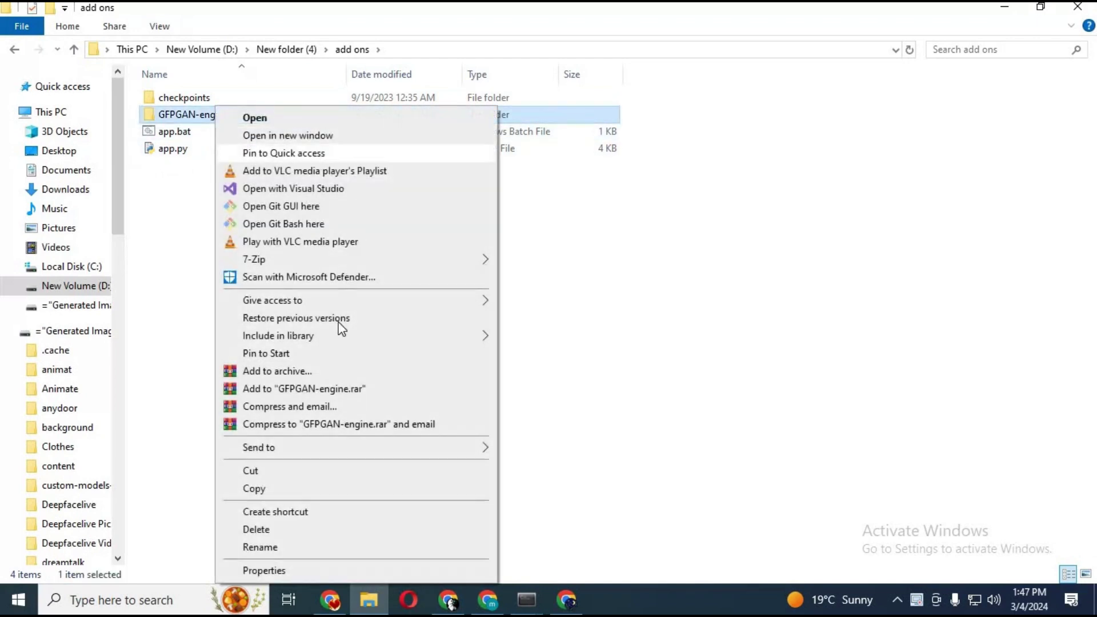
pyautogui.click(283, 488)
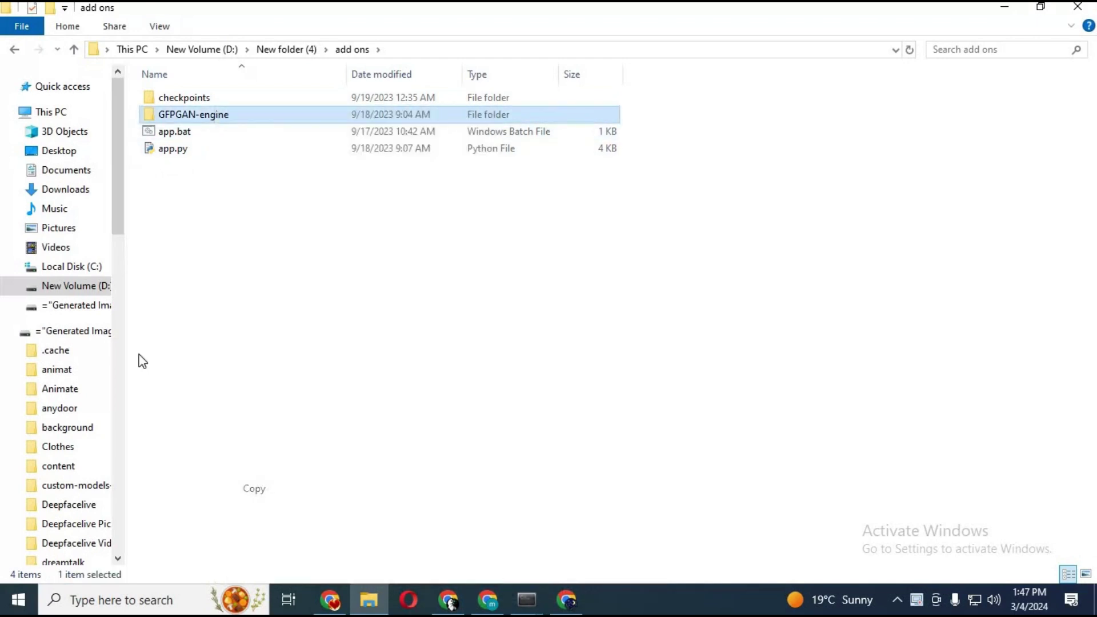
pyautogui.click(80, 267)
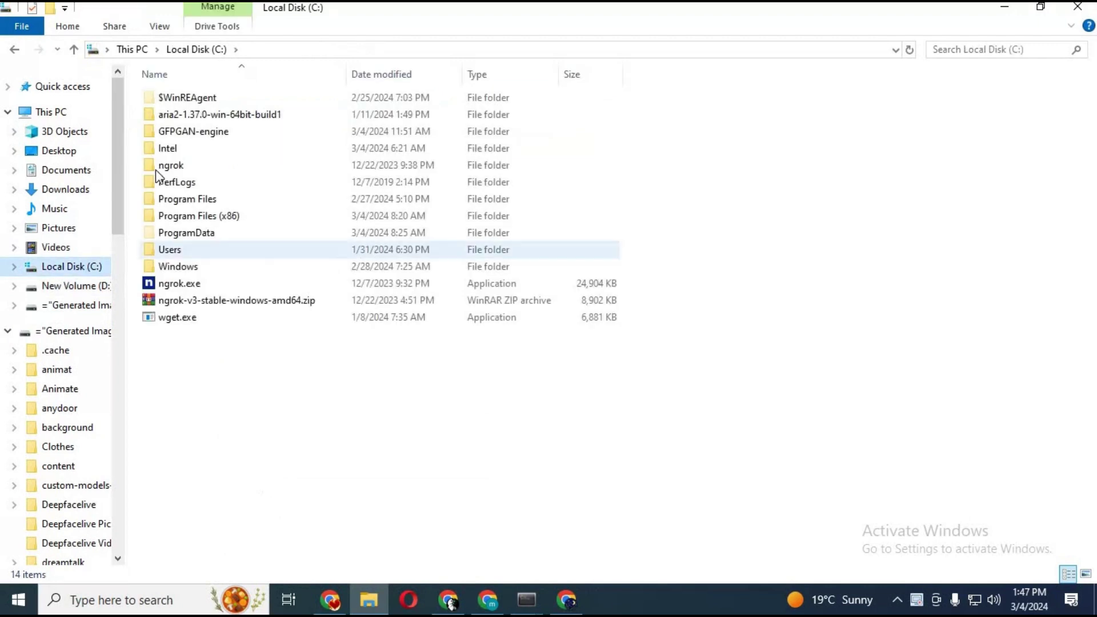
pyautogui.rightClick(301, 374)
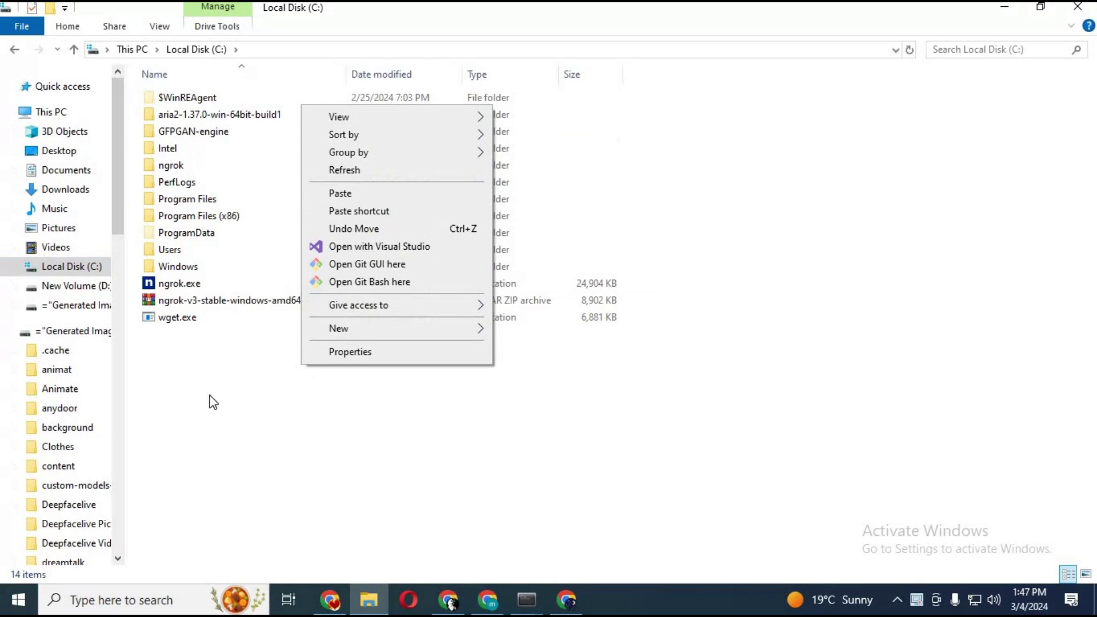
pyautogui.click(221, 172)
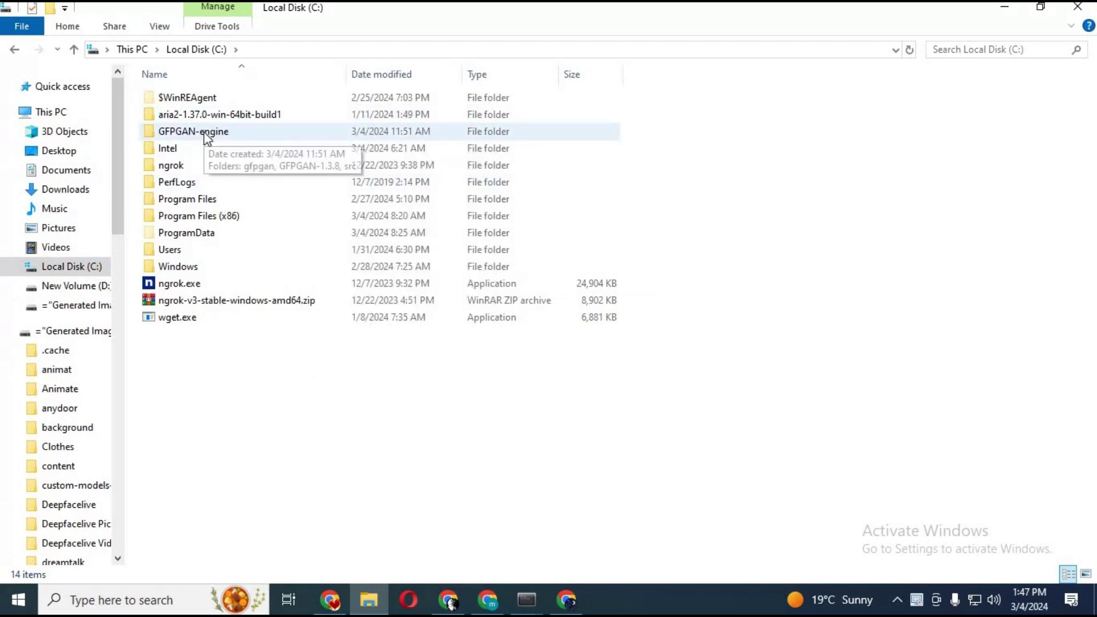
pyautogui.click(14, 51)
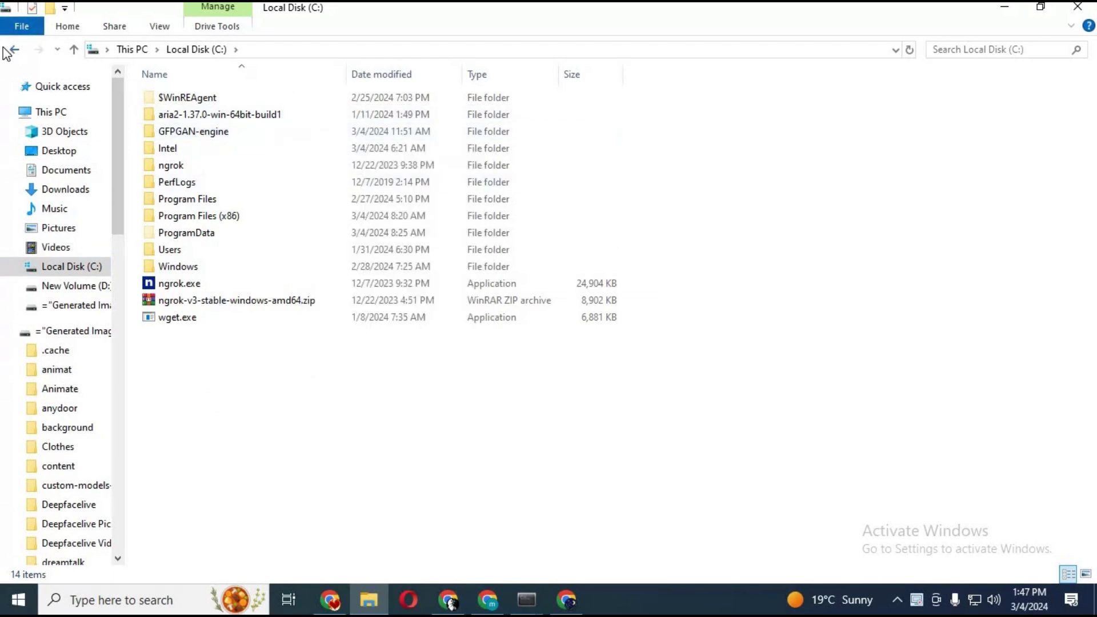
pyautogui.click(355, 287)
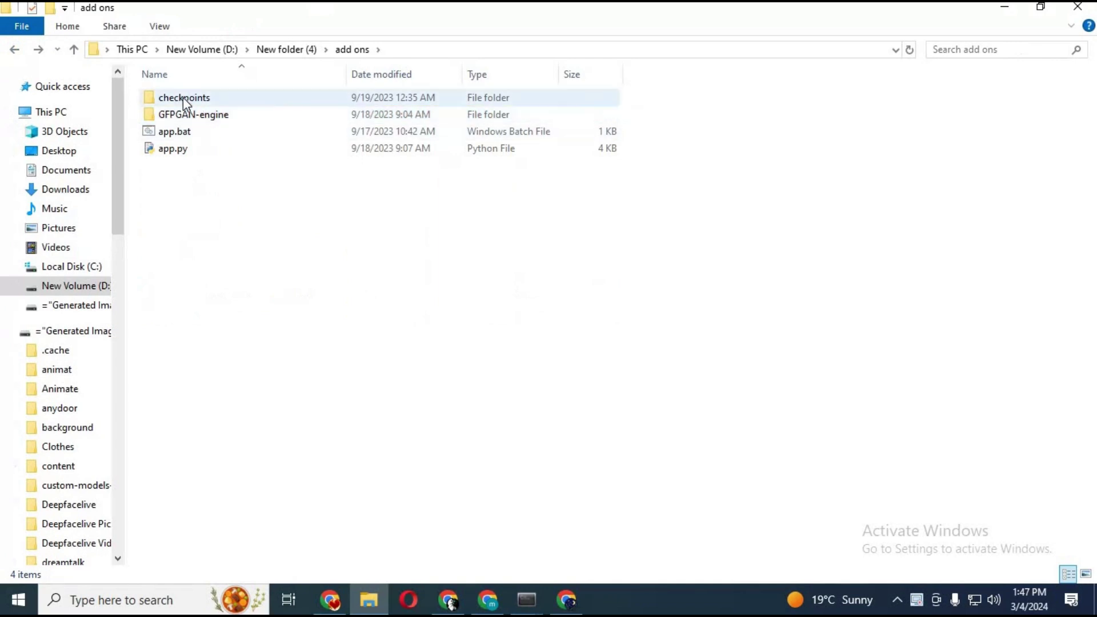
pyautogui.rightClick(182, 97)
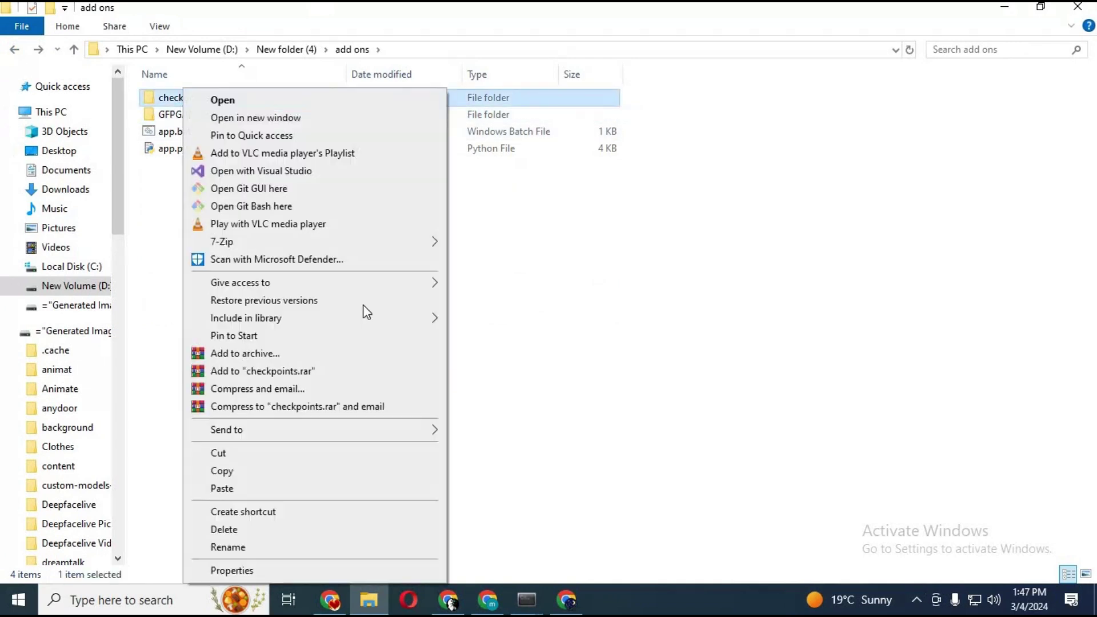
pyautogui.click(257, 472)
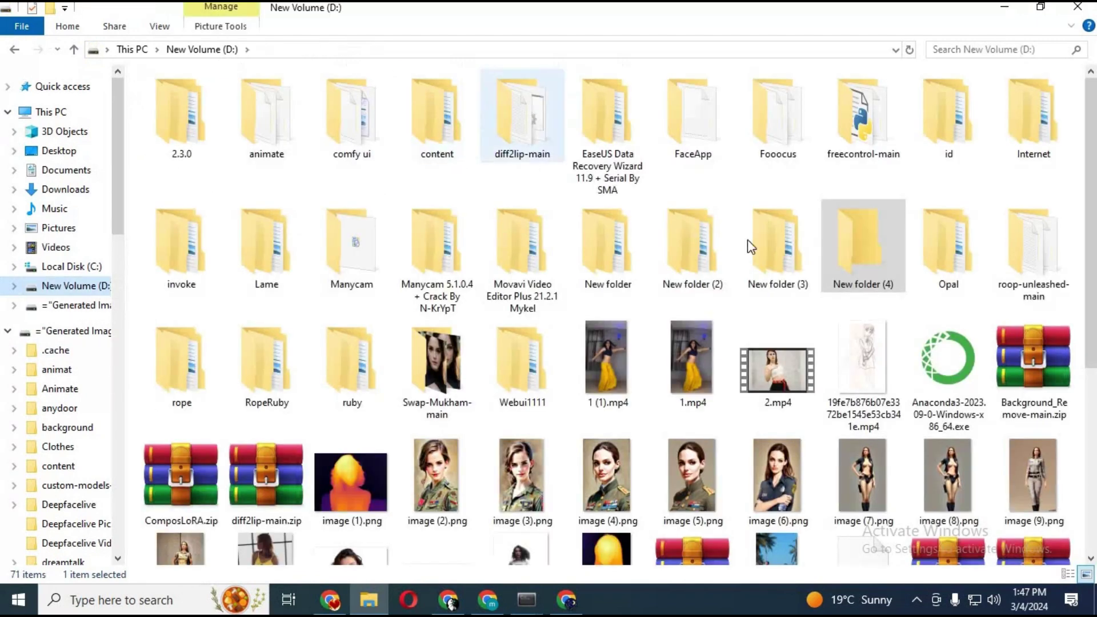
pyautogui.doubleClick(785, 251)
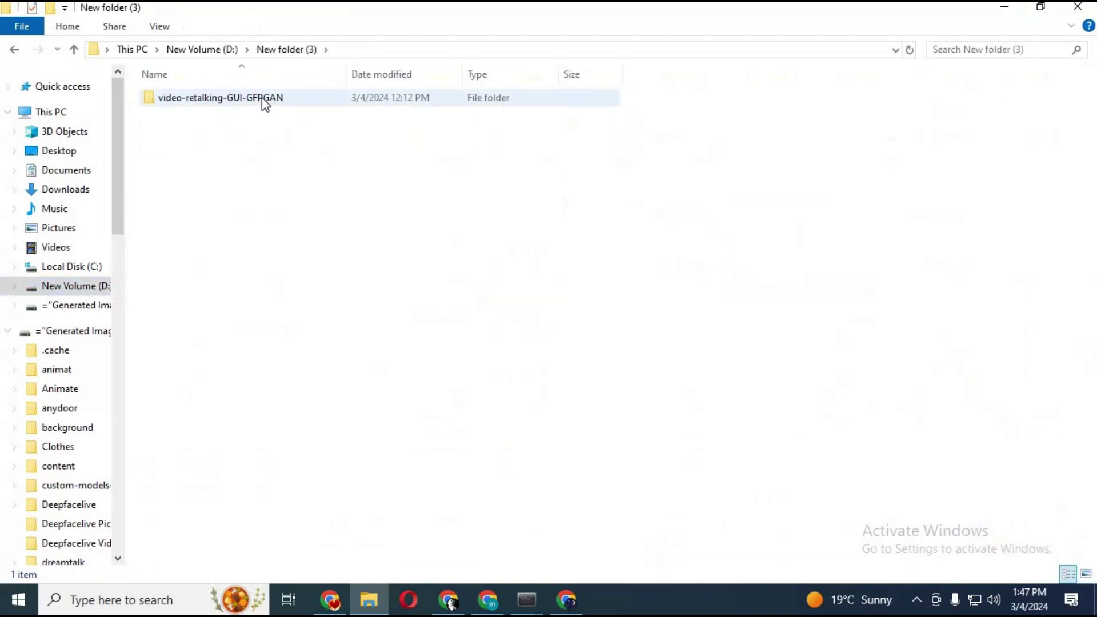
pyautogui.doubleClick(264, 102)
pyautogui.rightClick(676, 55)
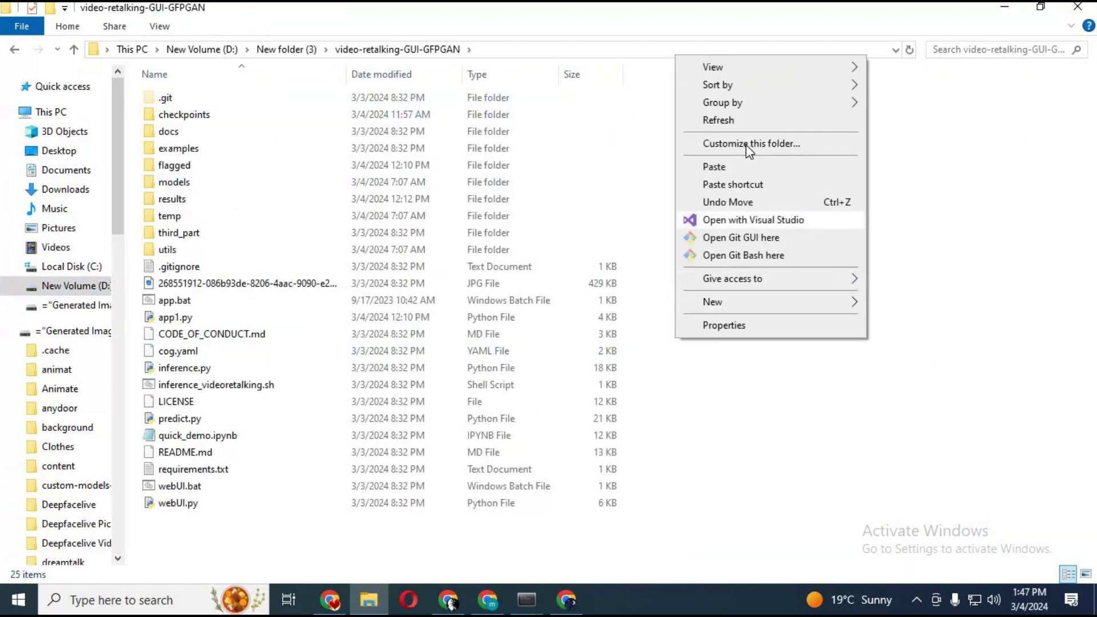
pyautogui.click(192, 116)
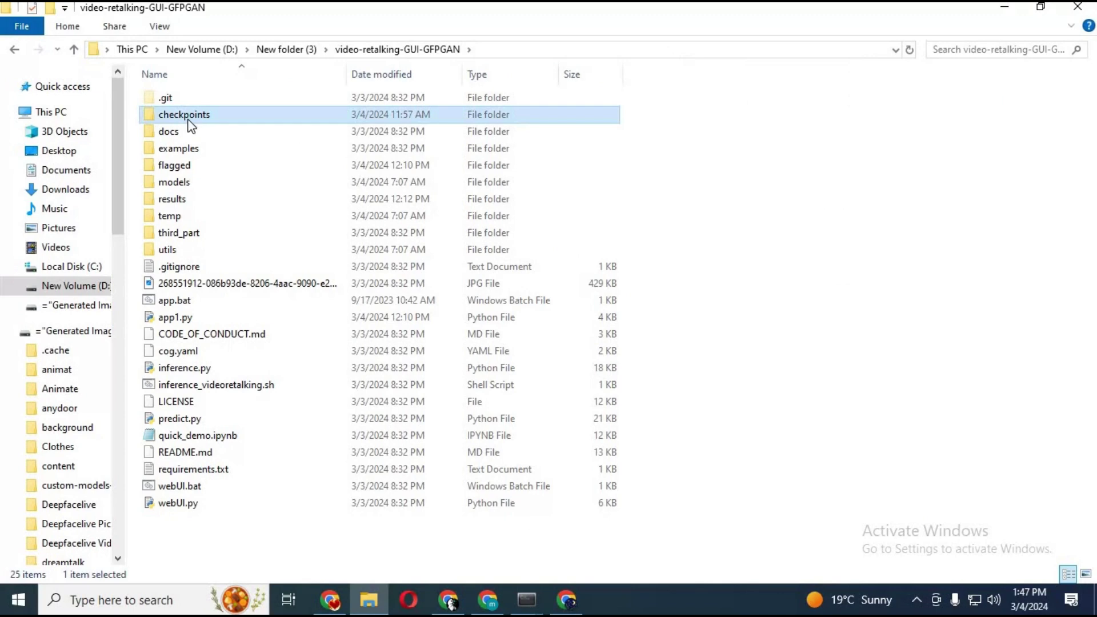
pyautogui.doubleClick(192, 116)
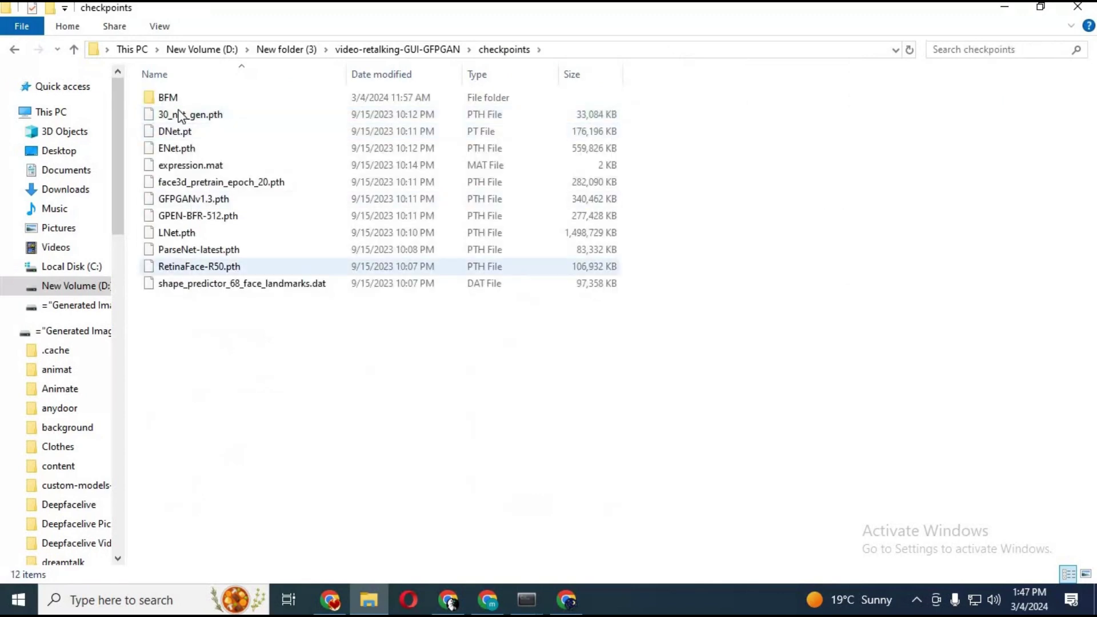
pyautogui.click(74, 50)
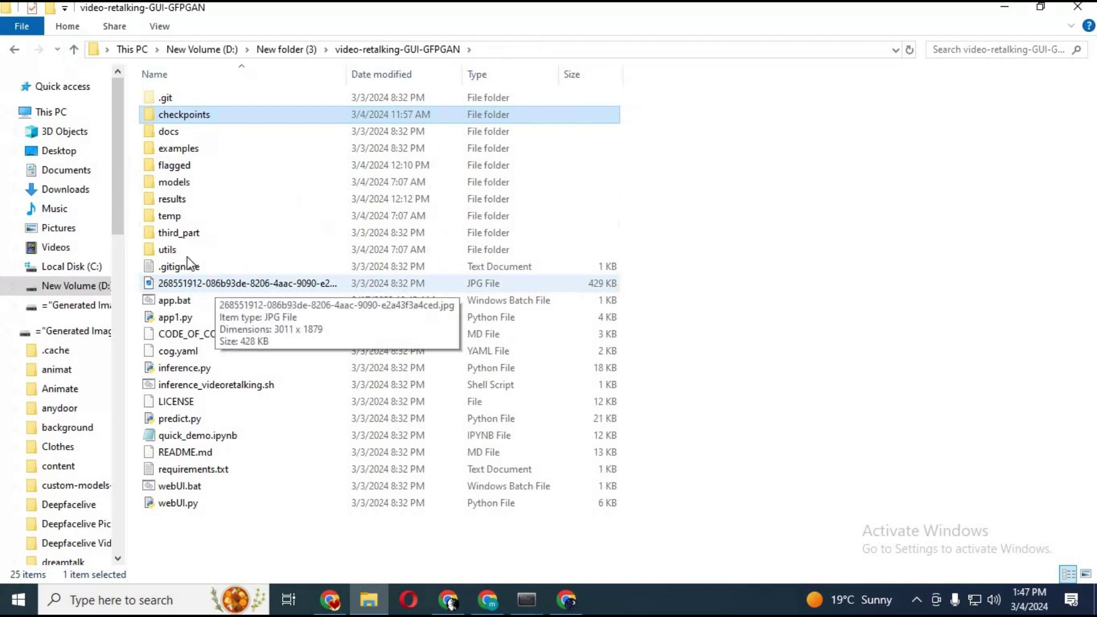
pyautogui.click(19, 52)
pyautogui.click(20, 51)
pyautogui.click(20, 52)
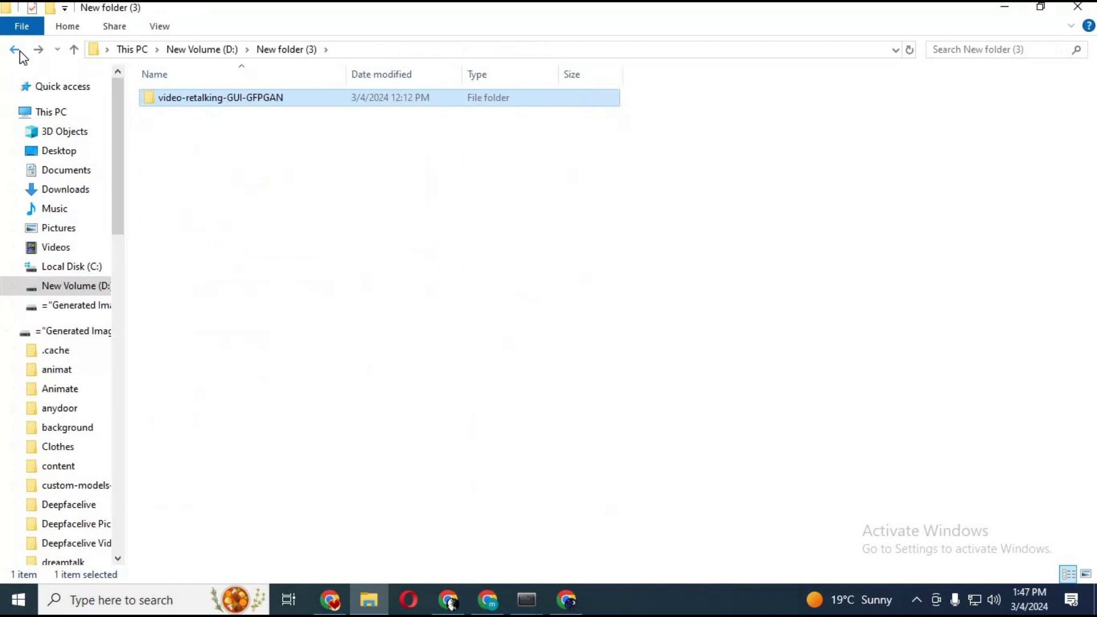
pyautogui.click(20, 52)
pyautogui.click(20, 52)
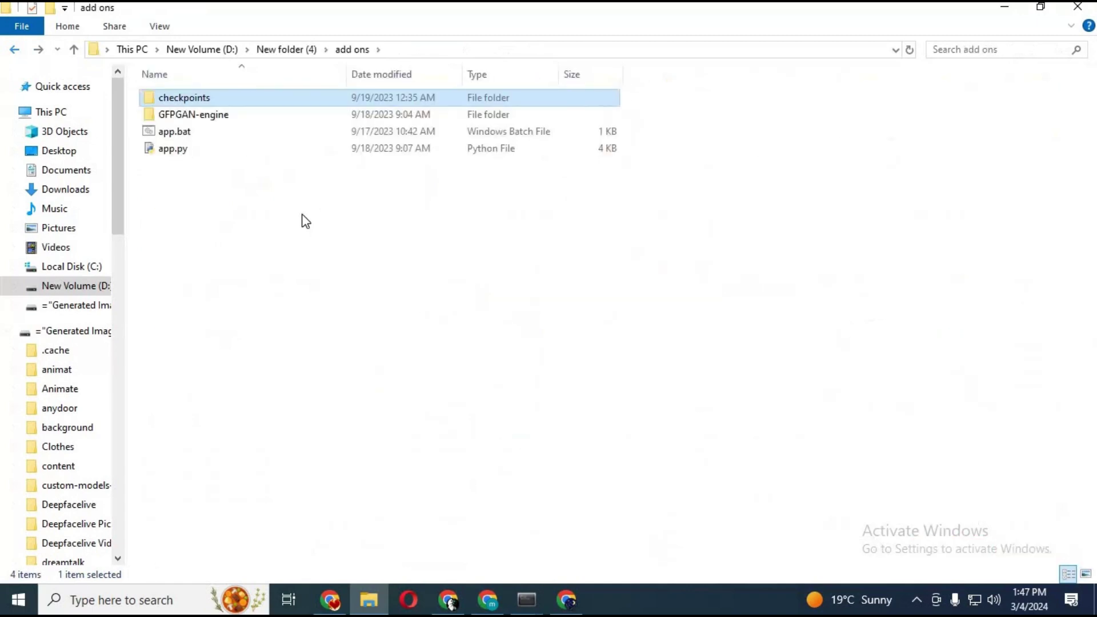
# Step: Rename app.py in the add ons folder to app1.py
pyautogui.click(180, 160)
pyautogui.moveTo(214, 208); pyautogui.dragTo(171, 132)
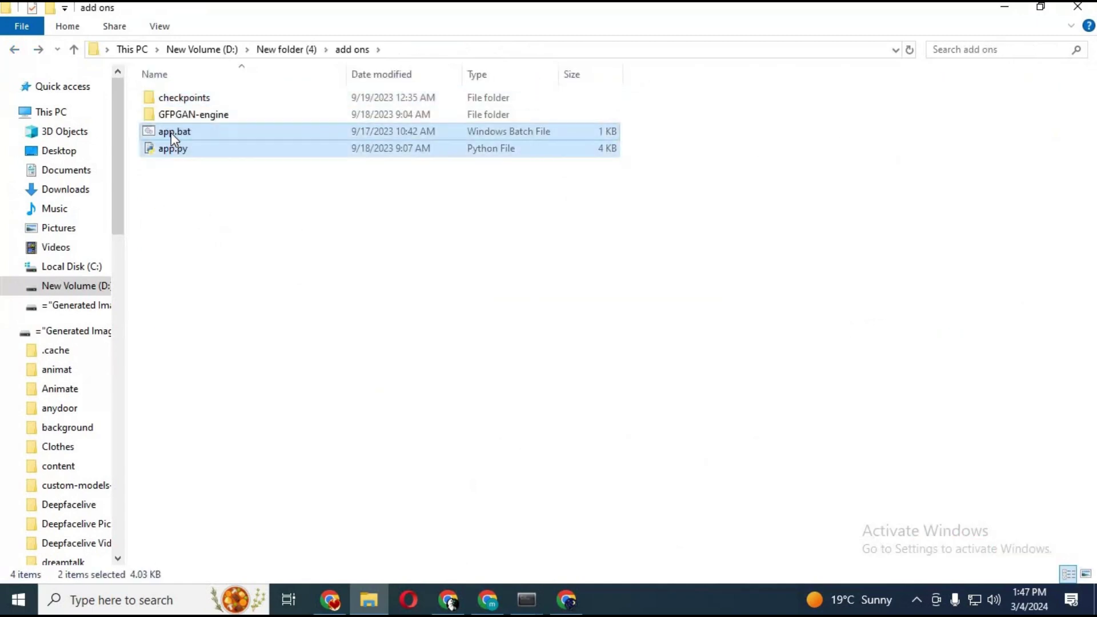
pyautogui.rightClick(171, 132)
pyautogui.click(178, 164)
pyautogui.click(173, 153)
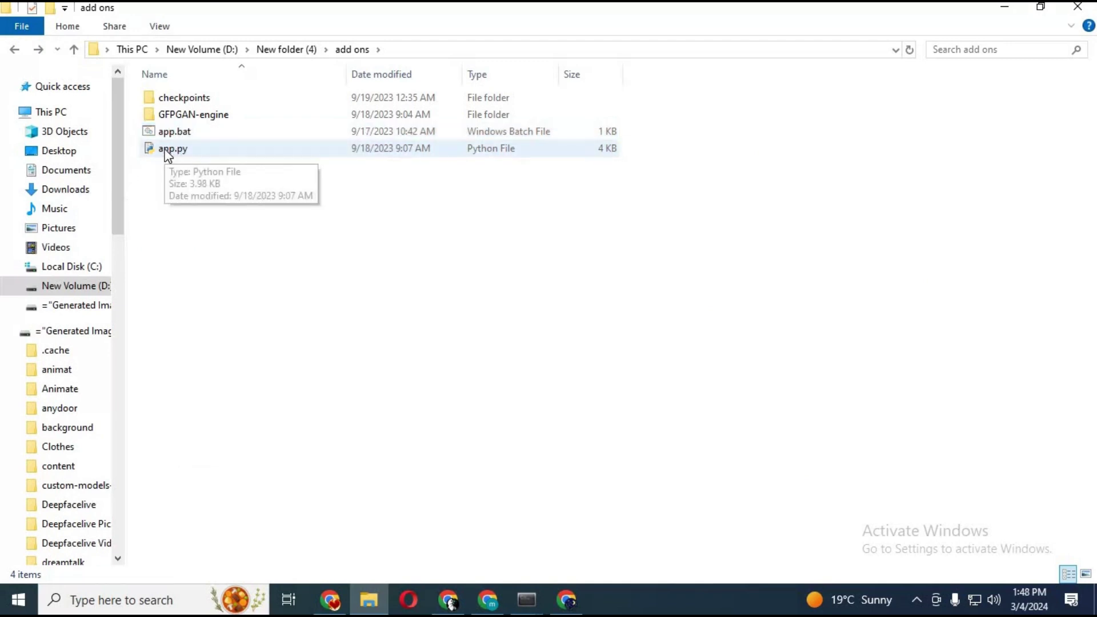
pyautogui.click(170, 155)
pyautogui.press('Right')
pyautogui.write('1')
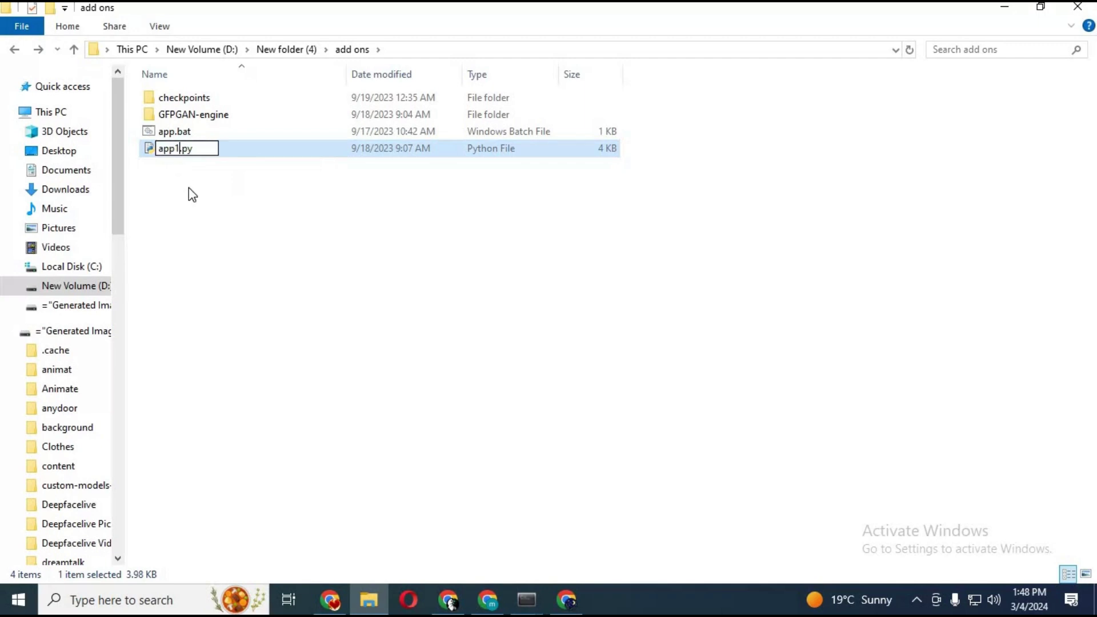
pyautogui.press('Return')
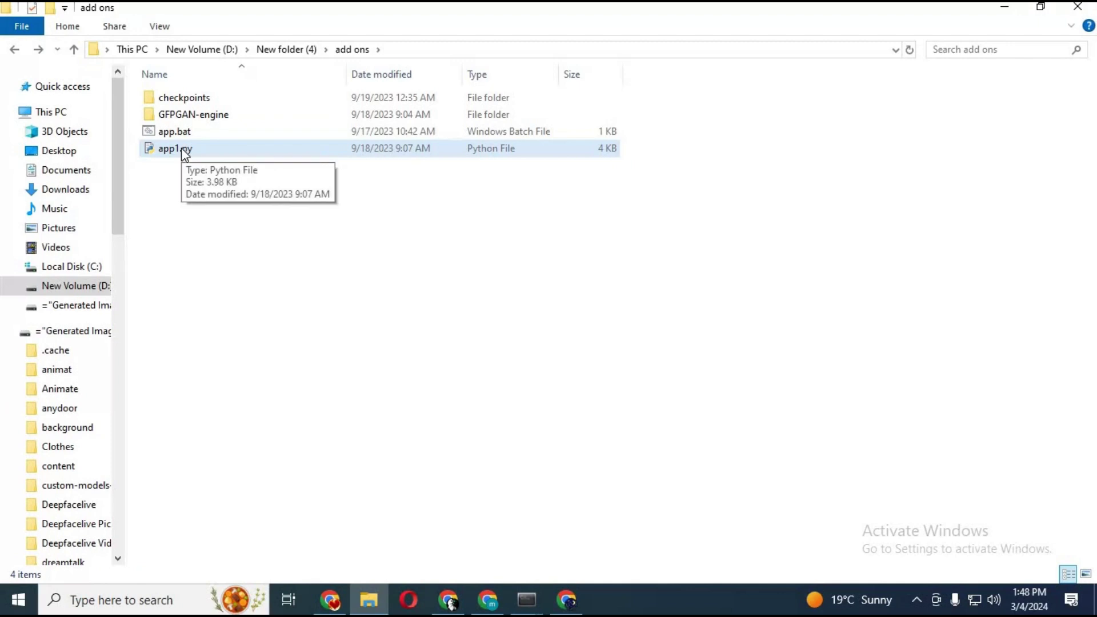
# Step: Copy app.bat and app1.py, go to D:\New folder (3)\video-retalking-GUI-GFPGAN, and show app1.py's context menu
pyautogui.moveTo(209, 205); pyautogui.dragTo(170, 129)
pyautogui.rightClick(172, 131)
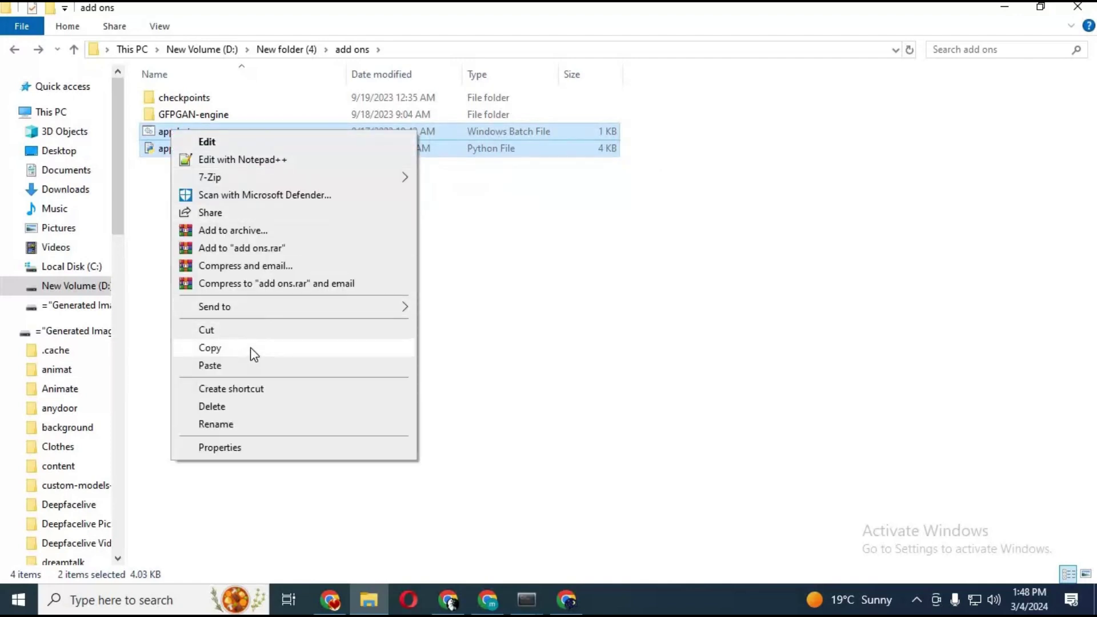
pyautogui.click(250, 349)
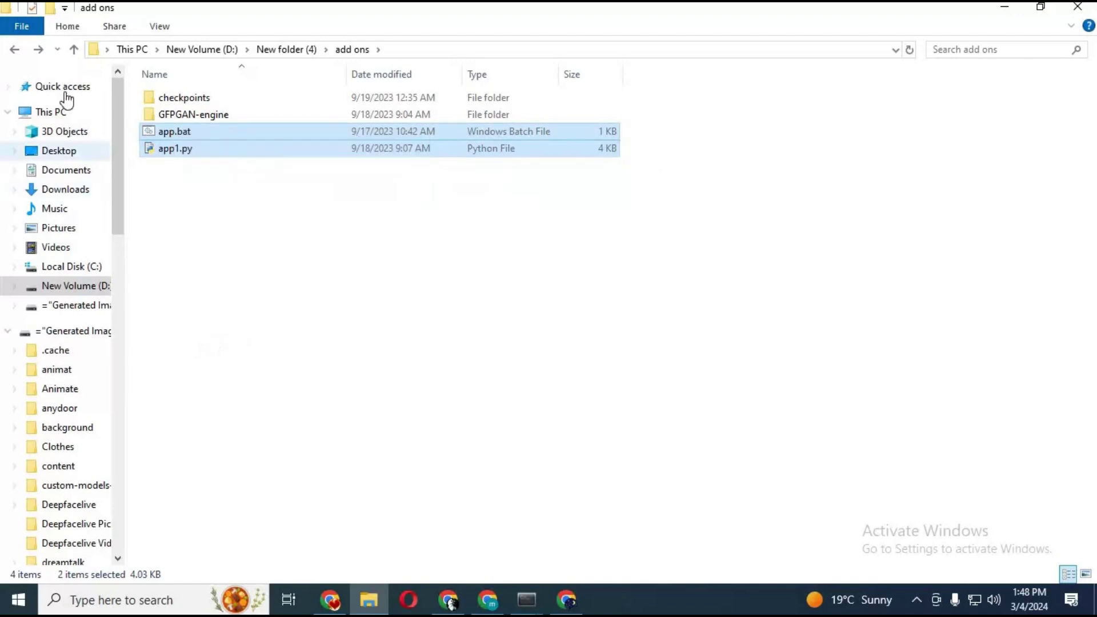
pyautogui.click(40, 50)
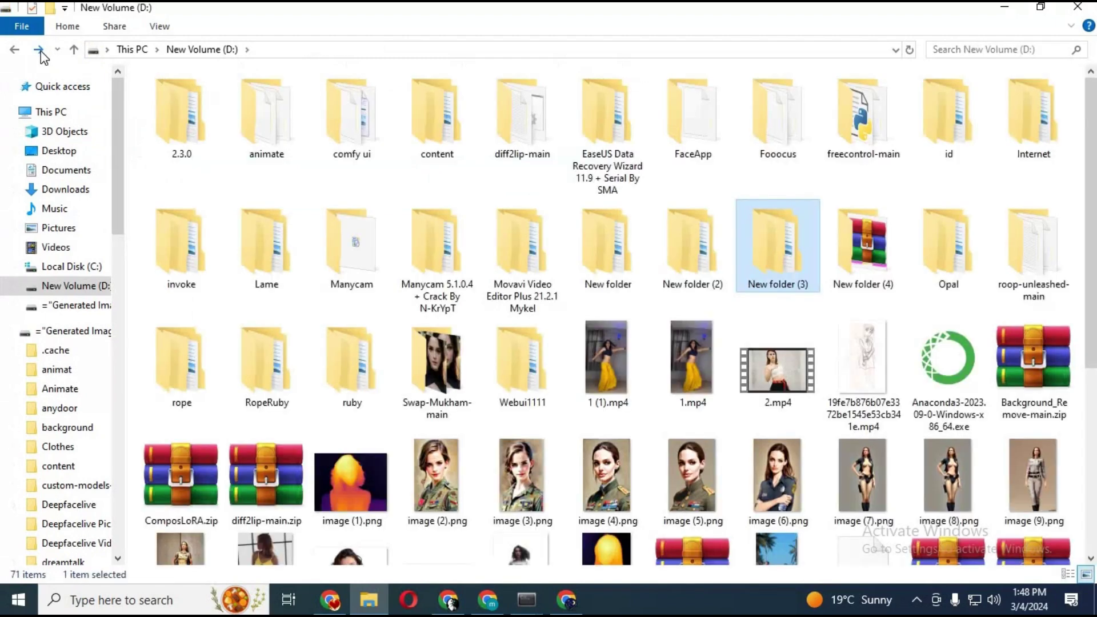
pyautogui.click(40, 51)
pyautogui.click(40, 50)
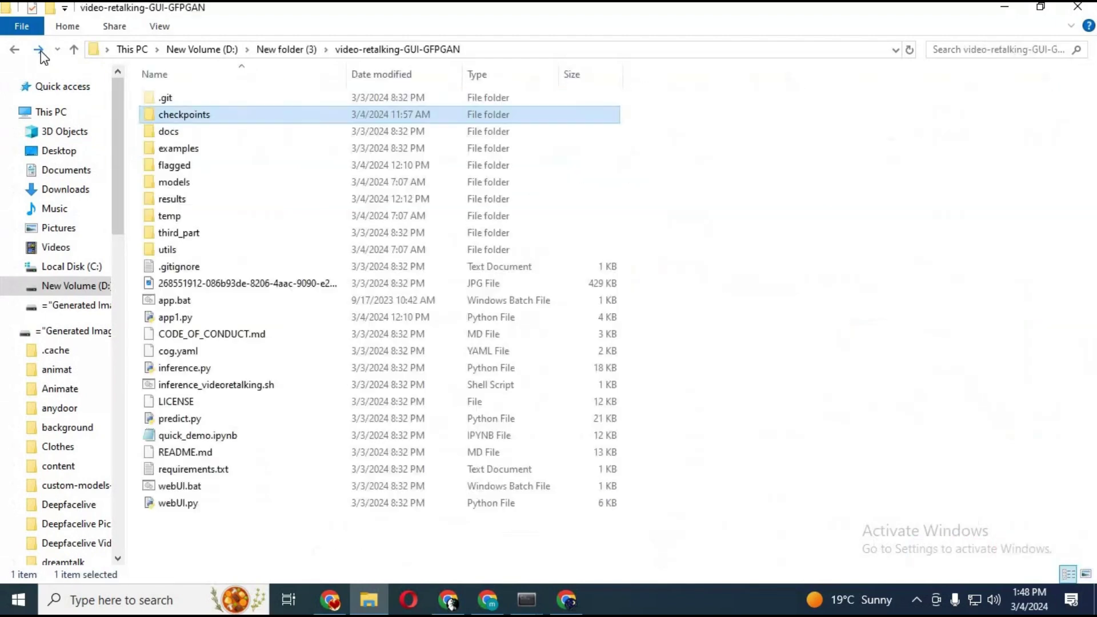
pyautogui.rightClick(879, 387)
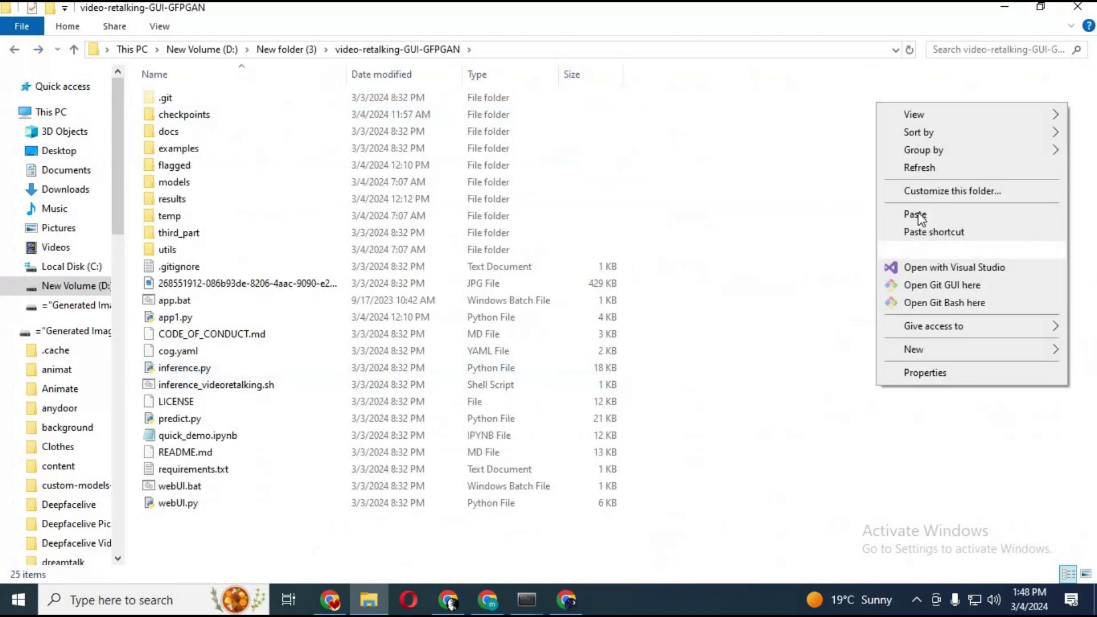
pyautogui.click(790, 372)
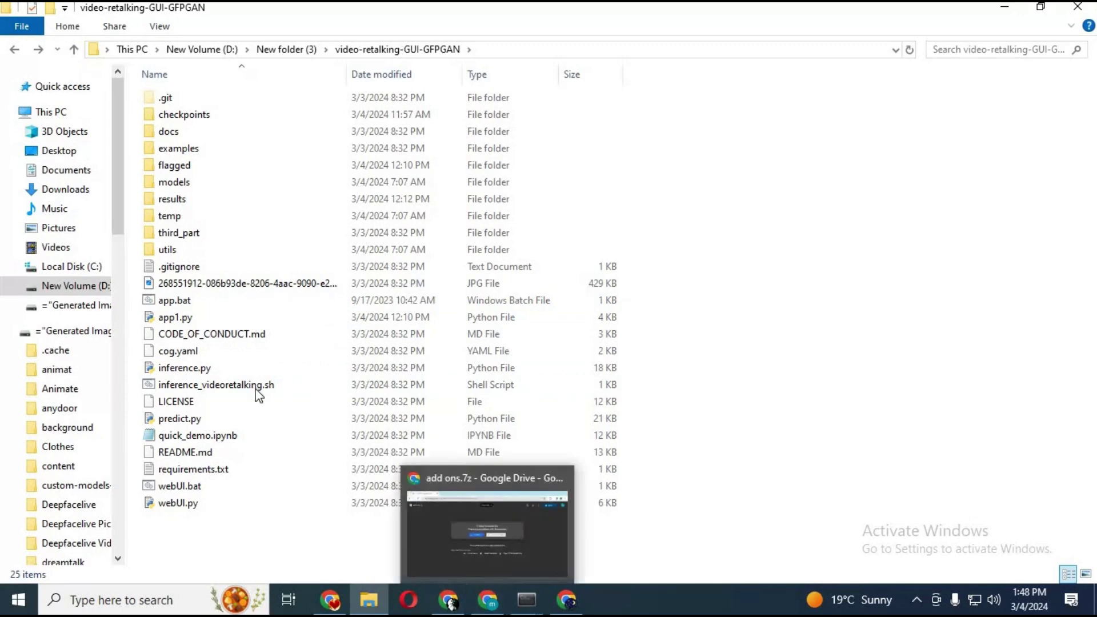
pyautogui.rightClick(148, 319)
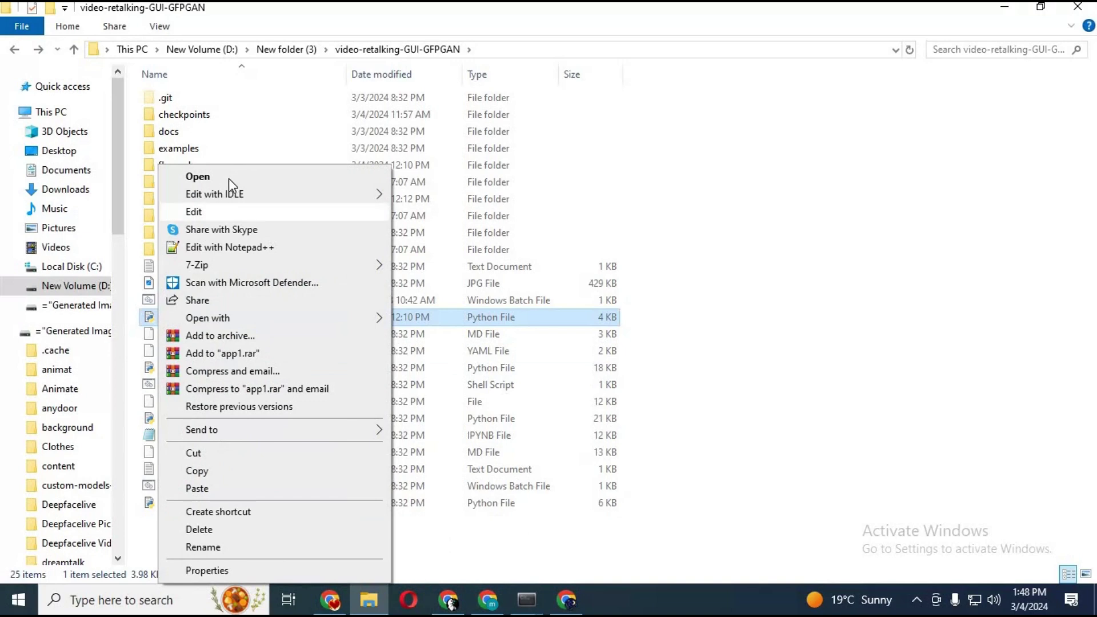
pyautogui.click(197, 248)
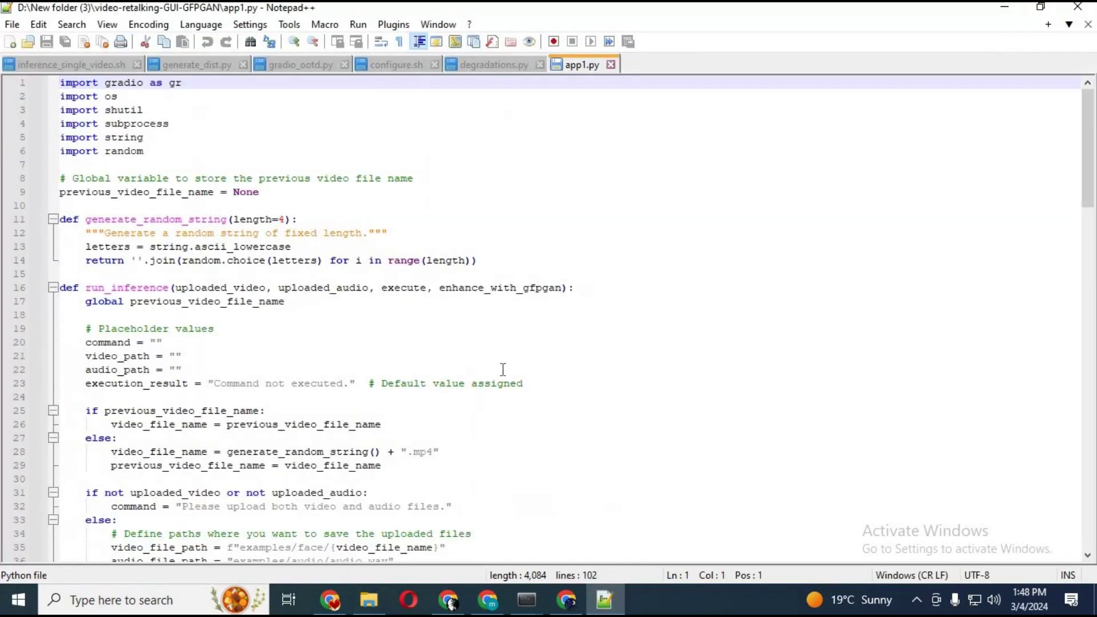
pyautogui.scroll(-12, 504, 369)
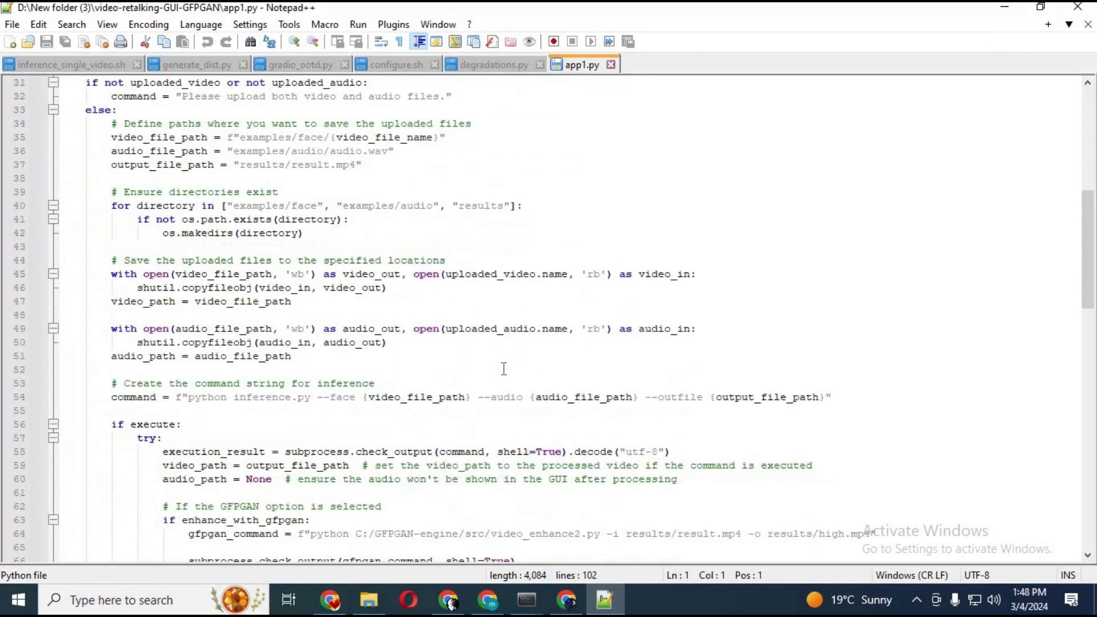
pyautogui.scroll(-1, 503, 369)
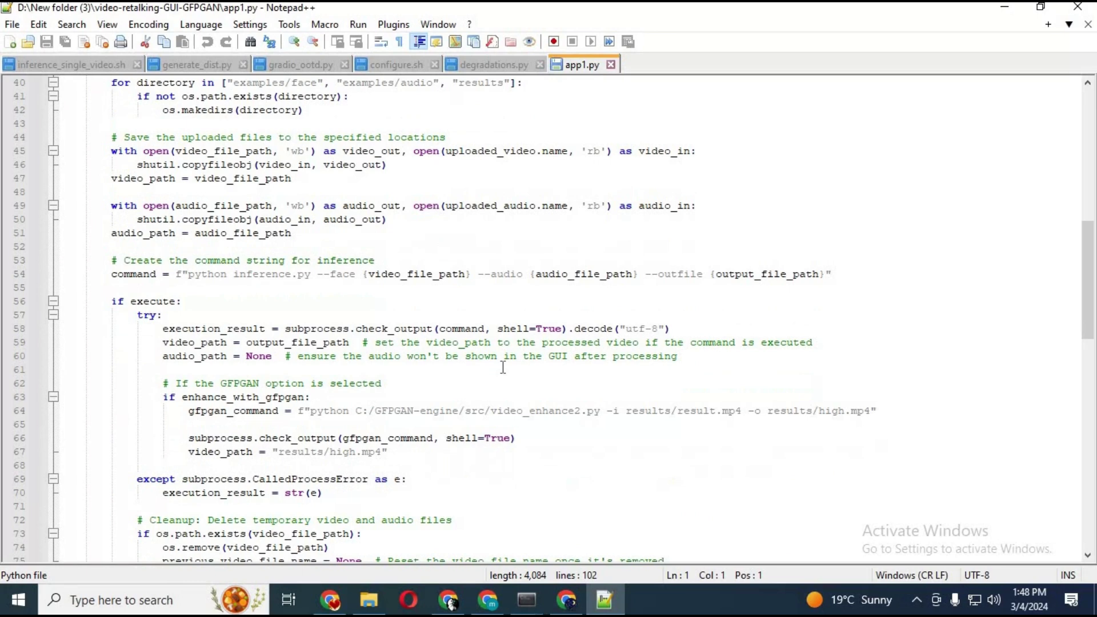
pyautogui.scroll(-2, 503, 368)
pyautogui.scroll(1, 500, 366)
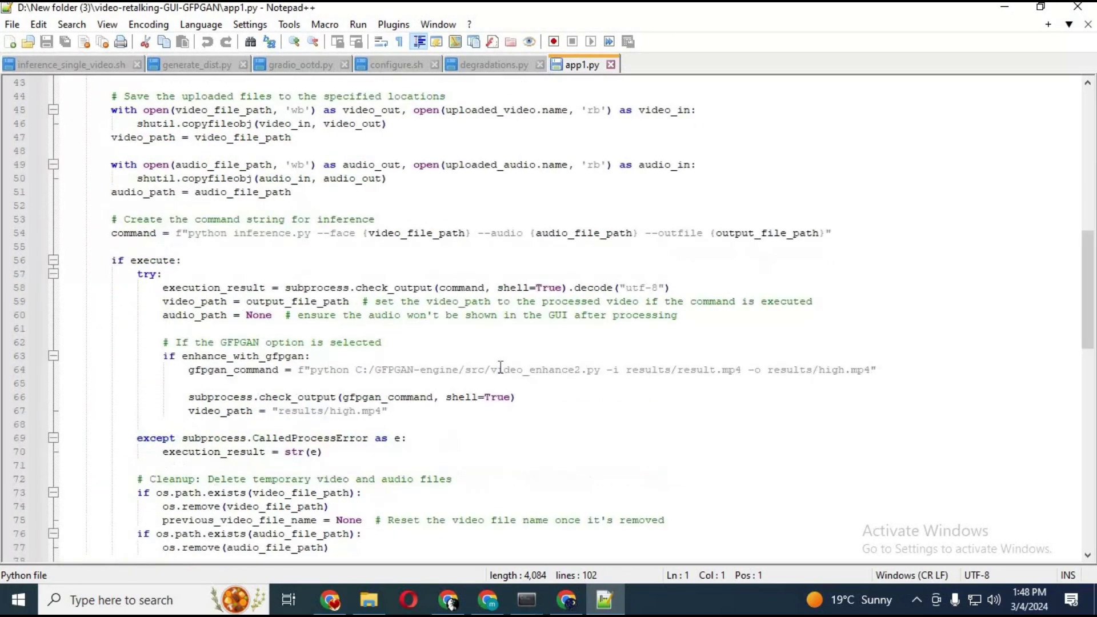
pyautogui.scroll(1, 501, 366)
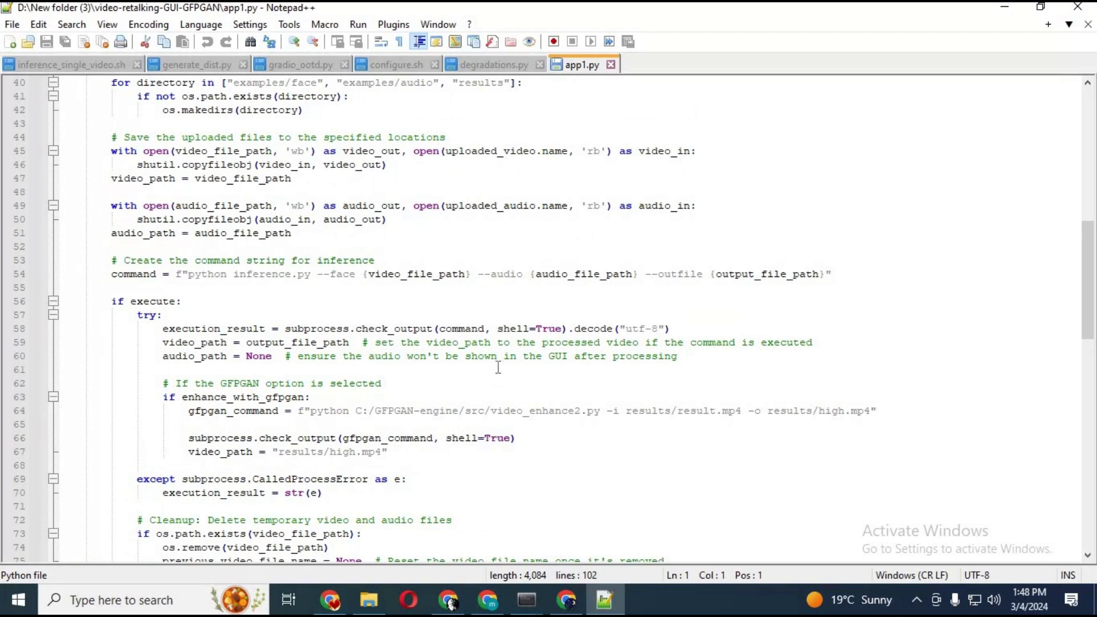
pyautogui.scroll(-1, 498, 367)
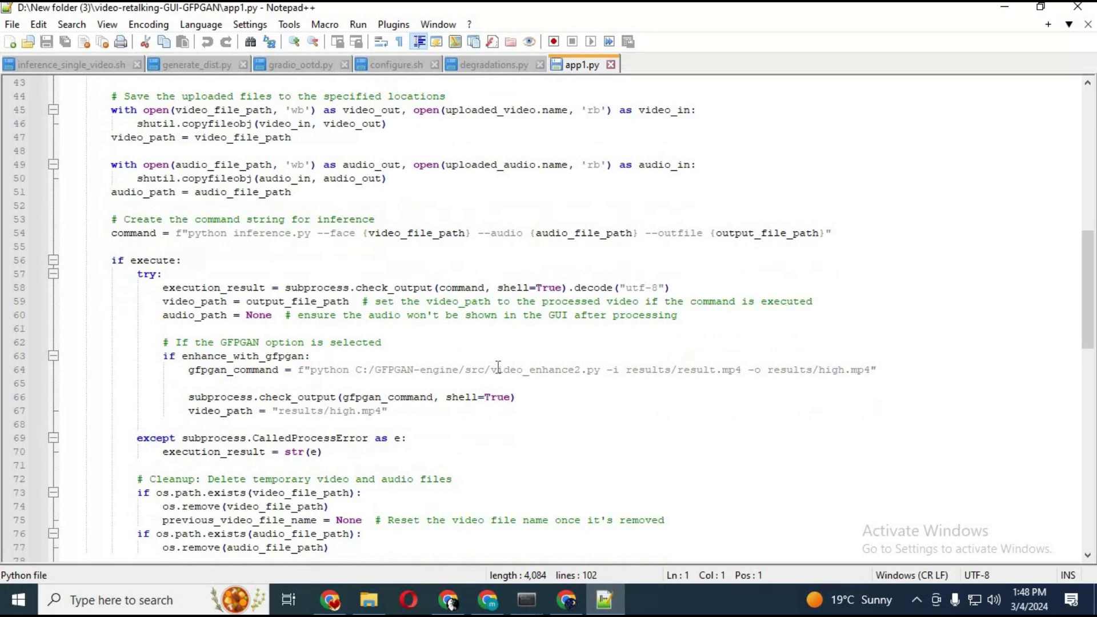
pyautogui.scroll(3, 498, 367)
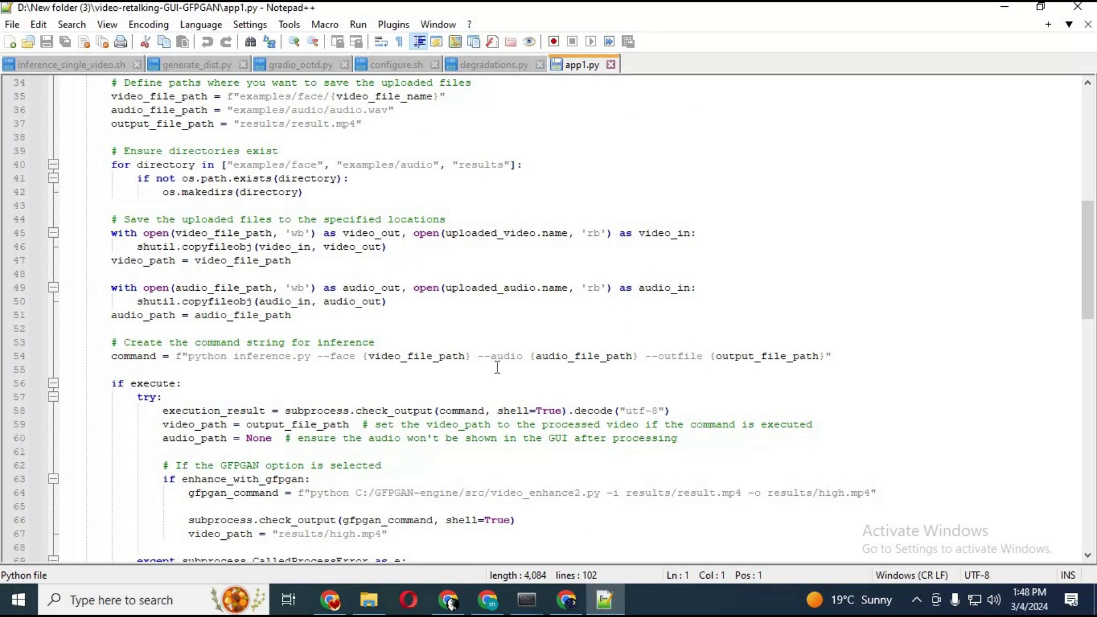
pyautogui.click(13, 25)
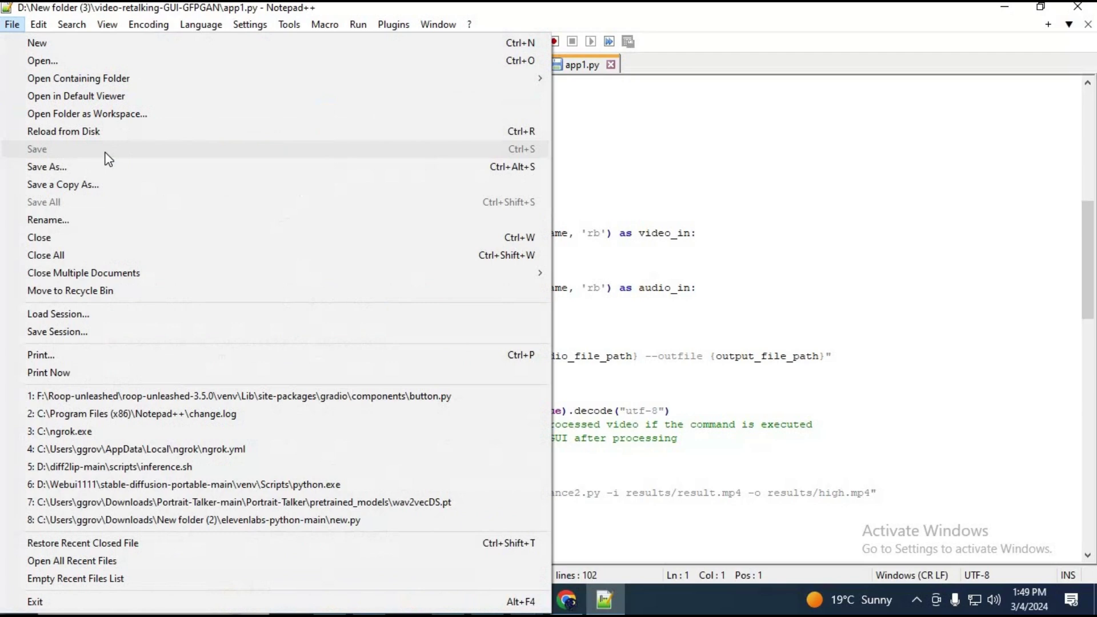
pyautogui.click(906, 123)
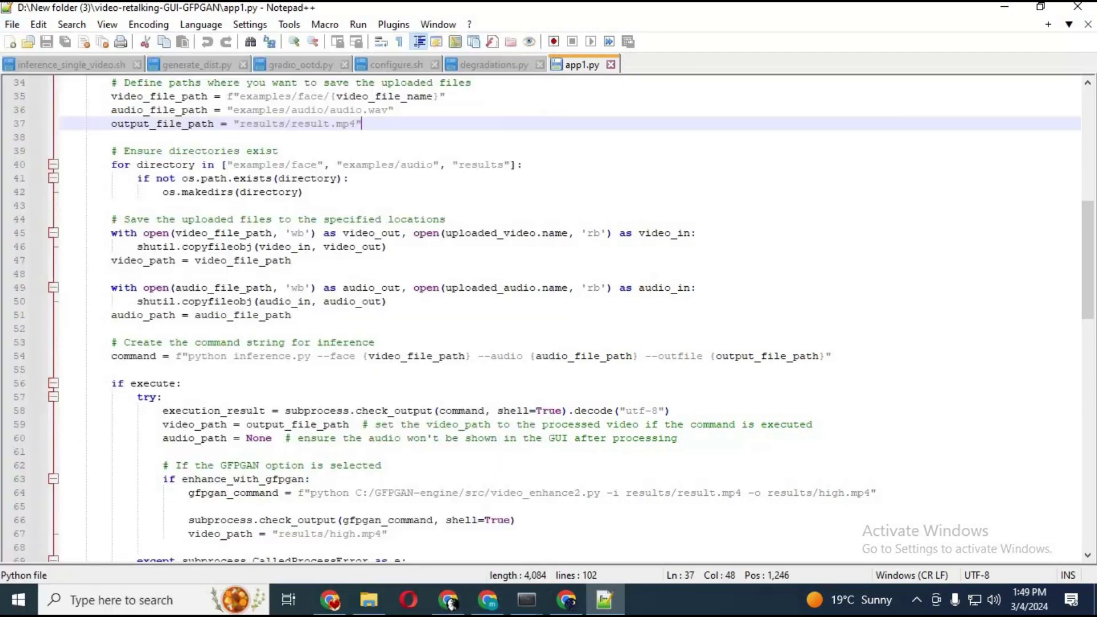
pyautogui.click(1084, 10)
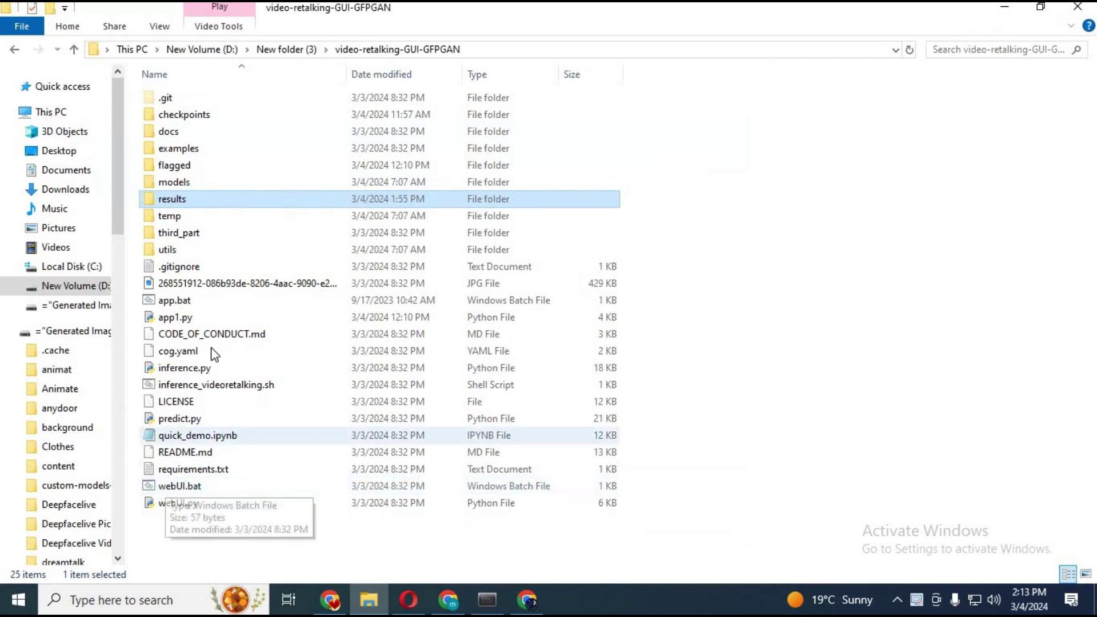
pyautogui.click(169, 306)
pyautogui.doubleClick(170, 306)
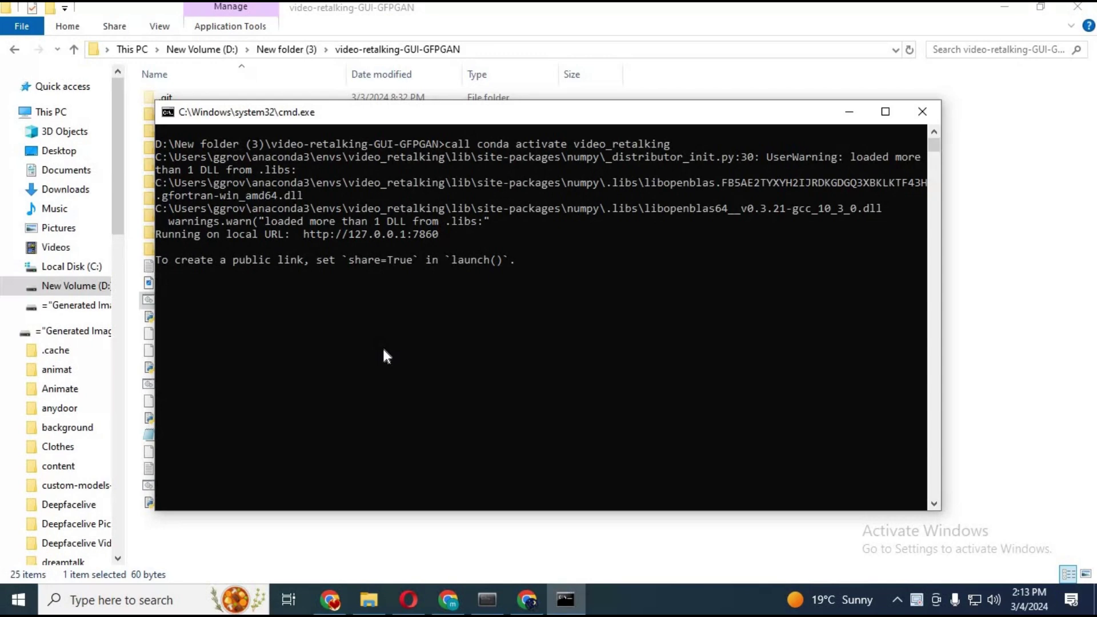
pyautogui.moveTo(441, 234); pyautogui.dragTo(302, 235)
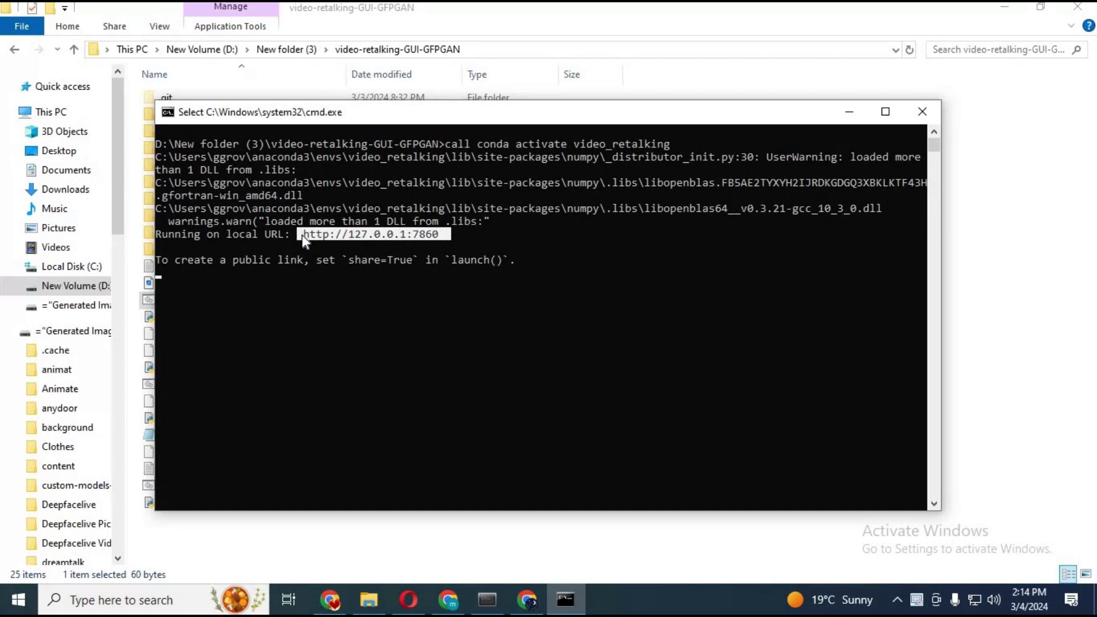
pyautogui.hotkey('ctrl', 'c')
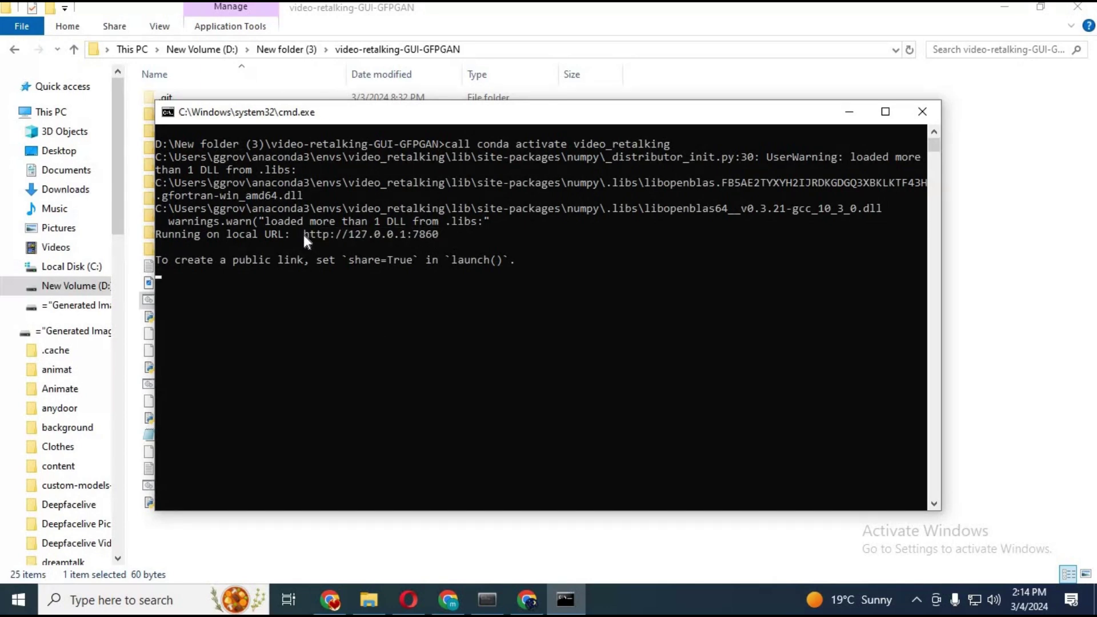
# Step: Load the Video-Retalking GUI at 127.0.0.1:7860 in a new browser tab
pyautogui.click(448, 600)
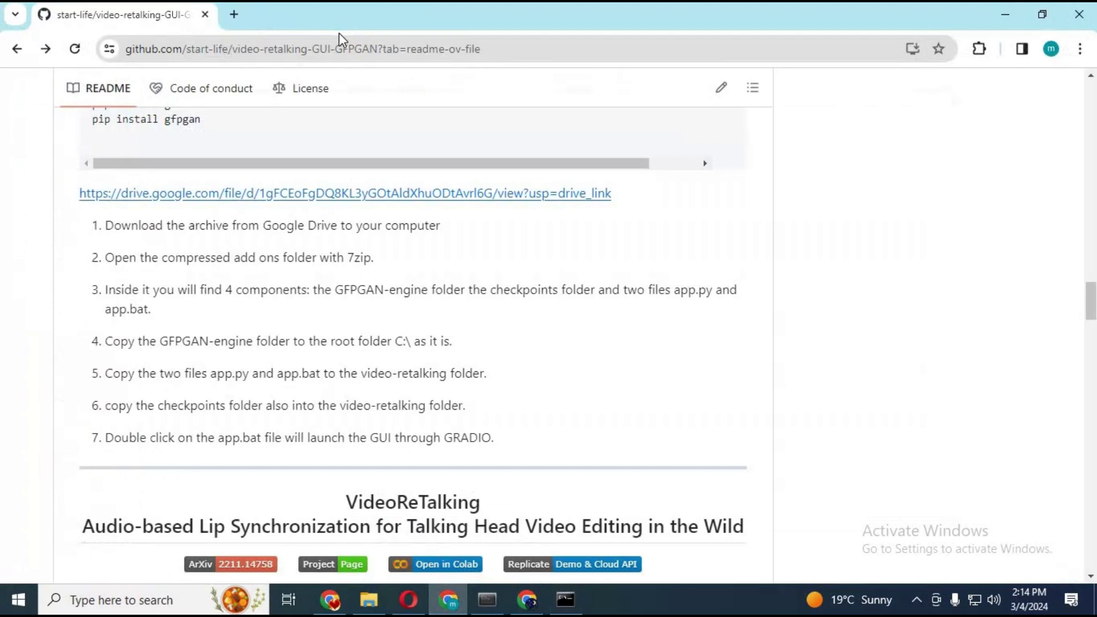
pyautogui.click(234, 16)
pyautogui.rightClick(220, 51)
pyautogui.click(317, 206)
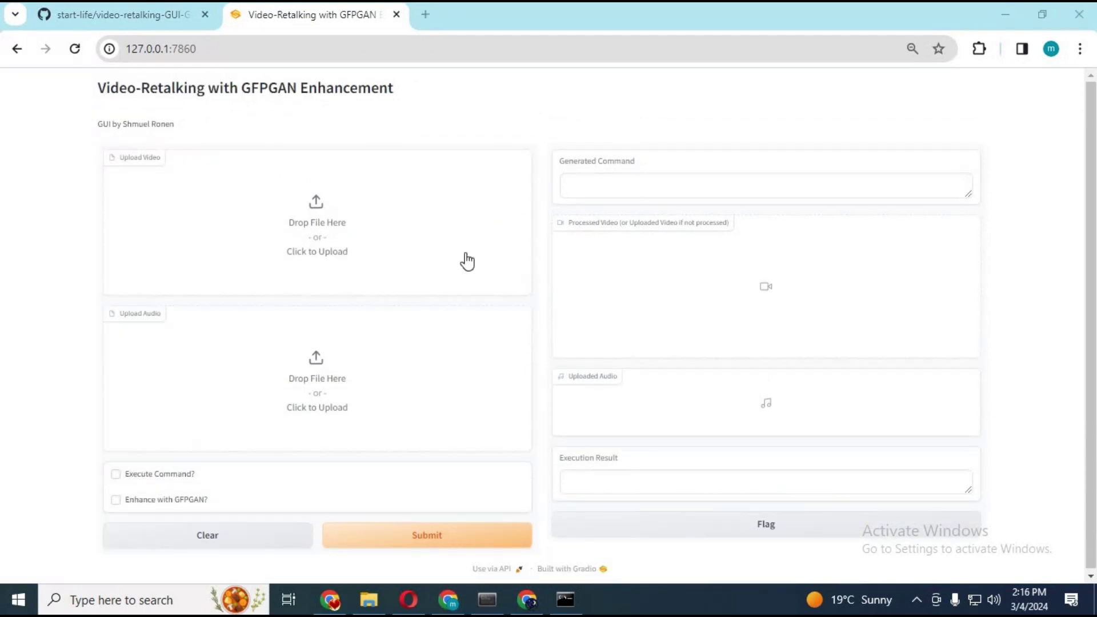
# Step: Upload 2.mp4 as the input video and audio.wav as the input audio
pyautogui.click(337, 250)
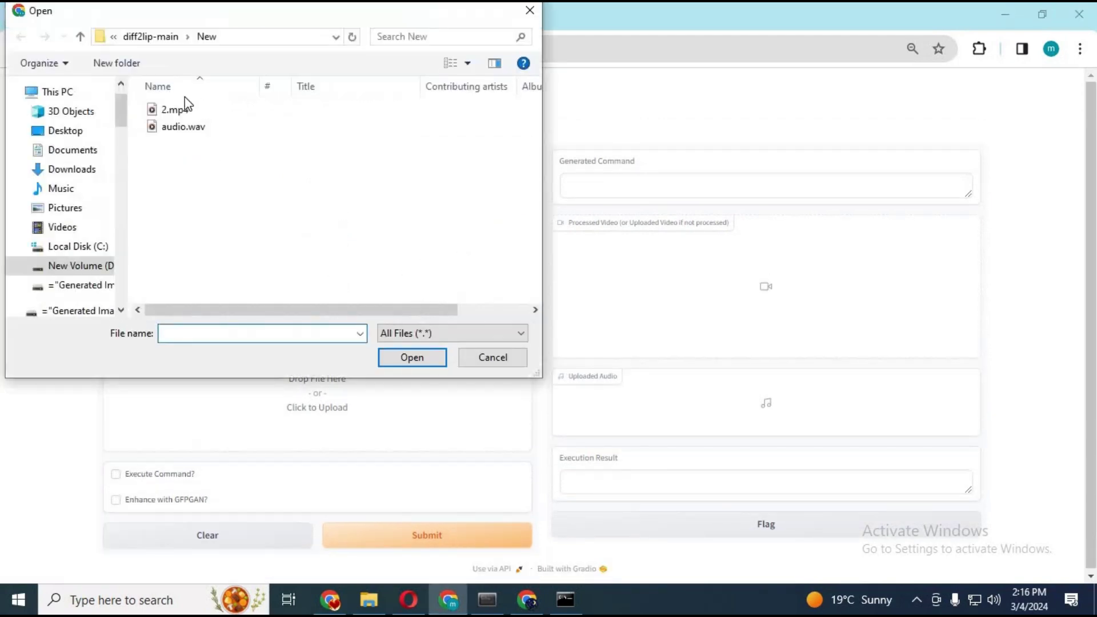
pyautogui.doubleClick(174, 109)
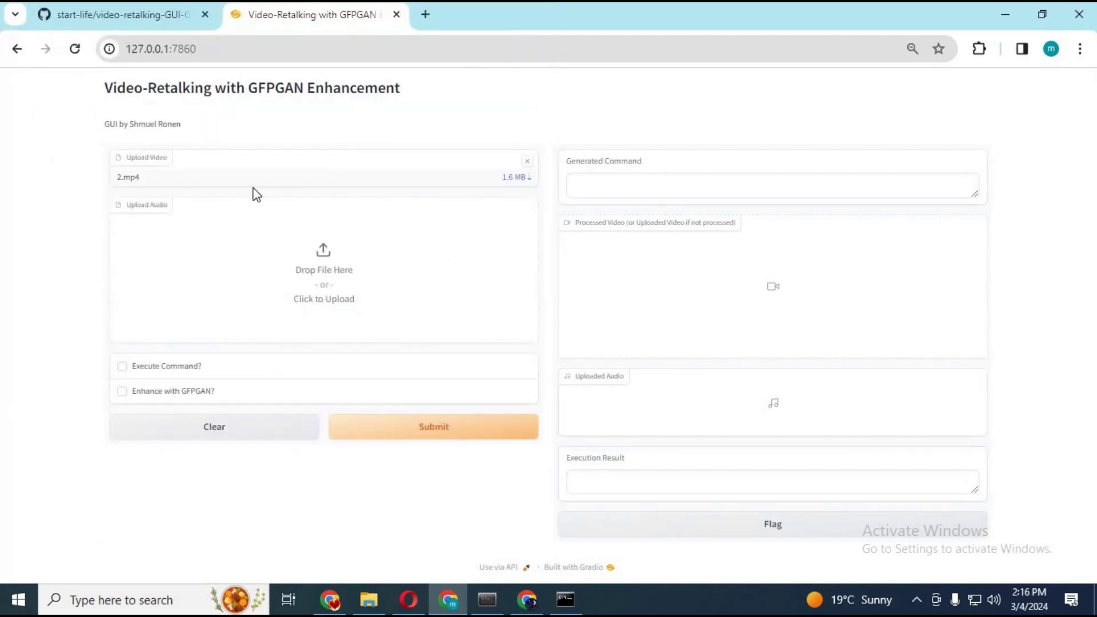
pyautogui.click(324, 284)
pyautogui.doubleClick(183, 127)
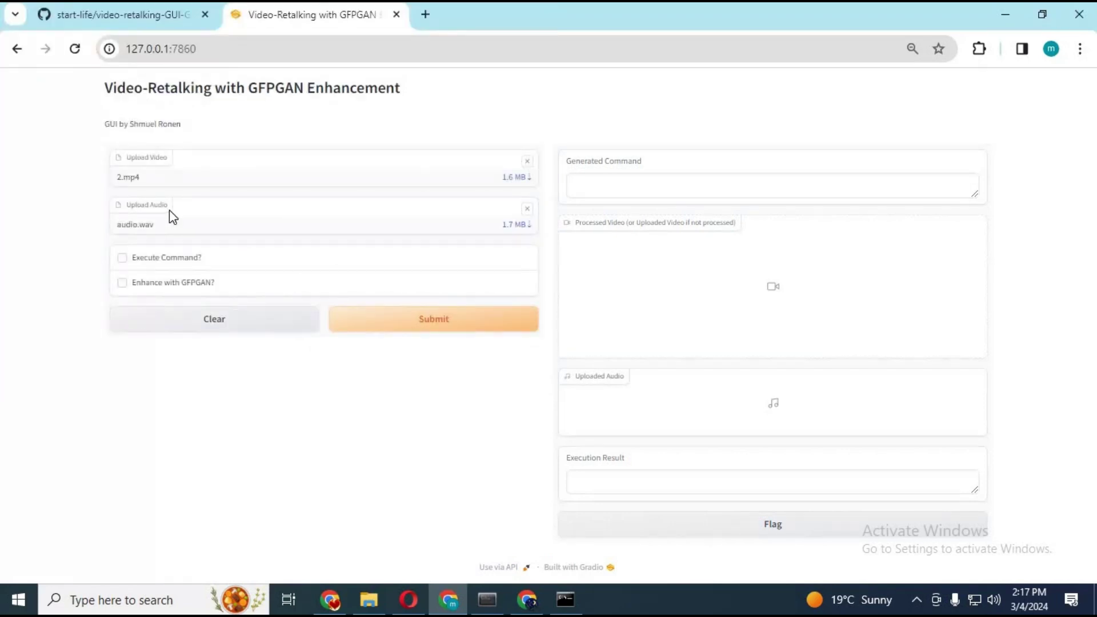
# Step: Enable GFPGAN enhancement and submit the video and audio for lip-sync processing
pyautogui.click(121, 283)
pyautogui.click(423, 319)
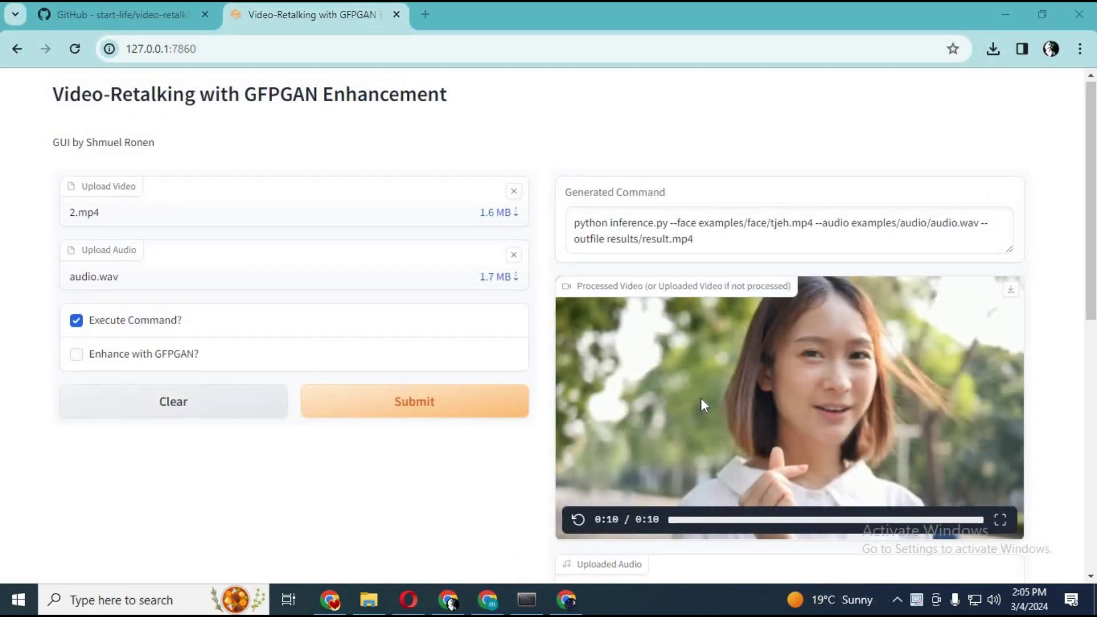
pyautogui.scroll(-2, 702, 404)
pyautogui.scroll(2, 696, 397)
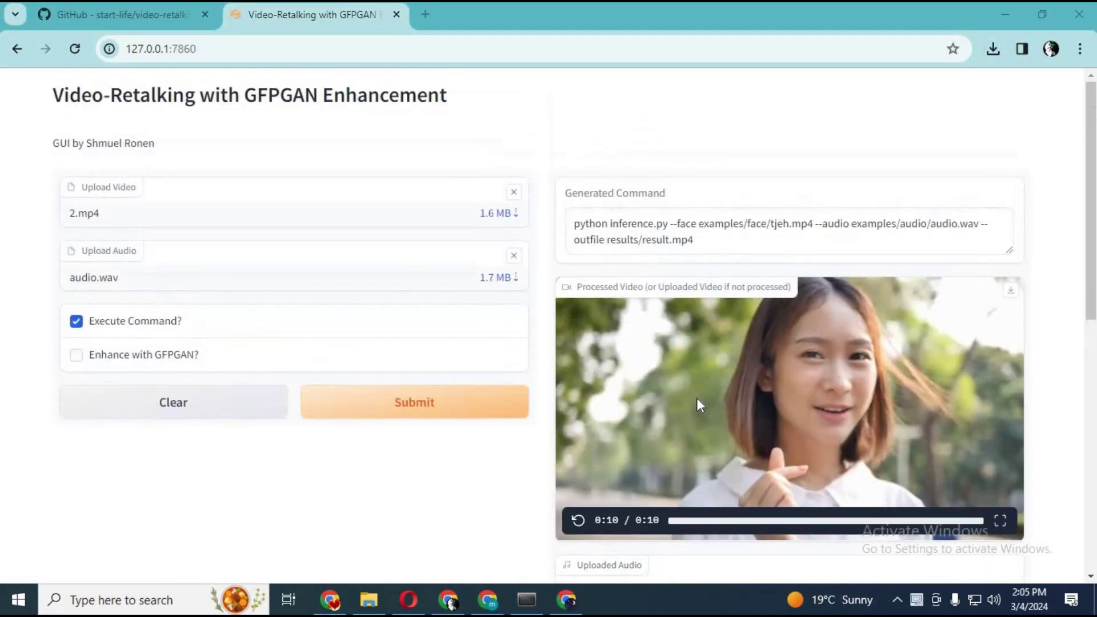
pyautogui.scroll(-2, 697, 397)
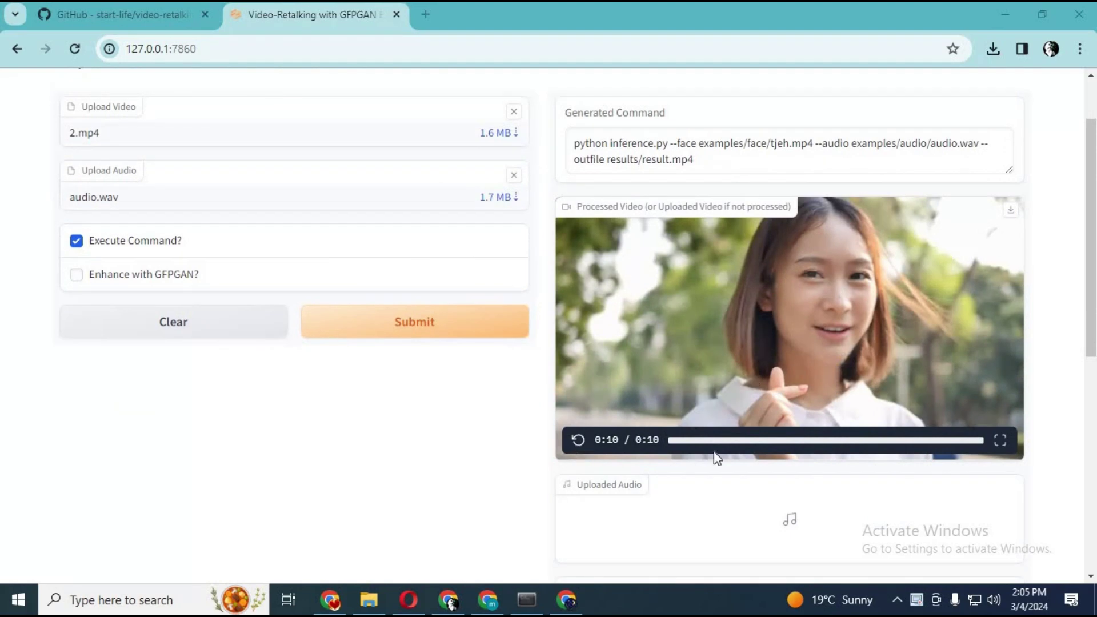
# Step: Watch the processed video in full screen, exit, and replay it
pyautogui.click(995, 441)
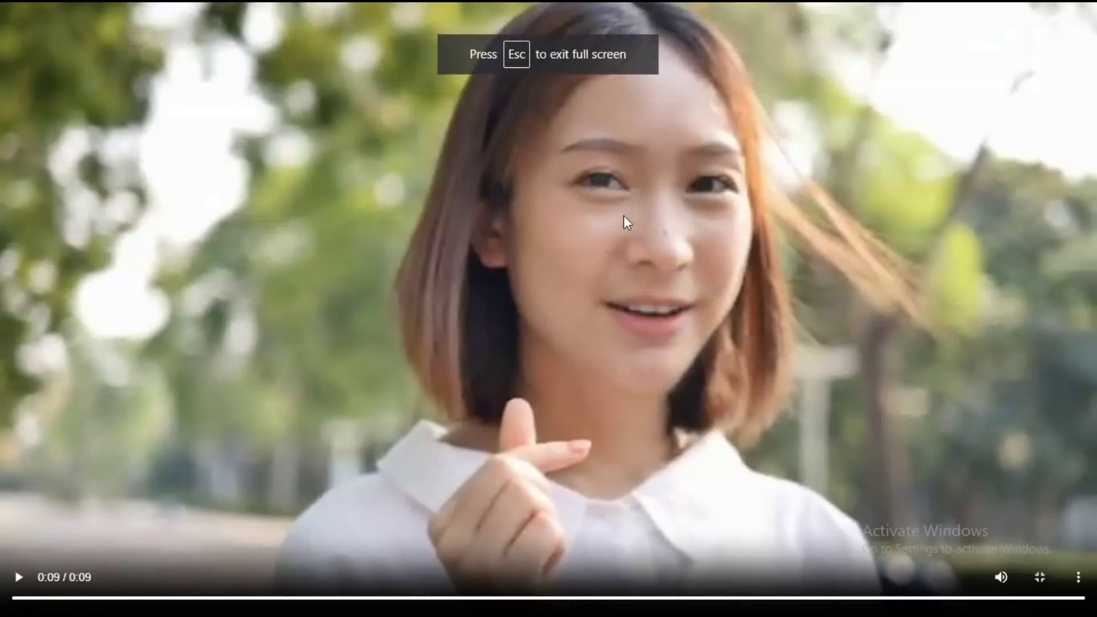
pyautogui.click(1039, 578)
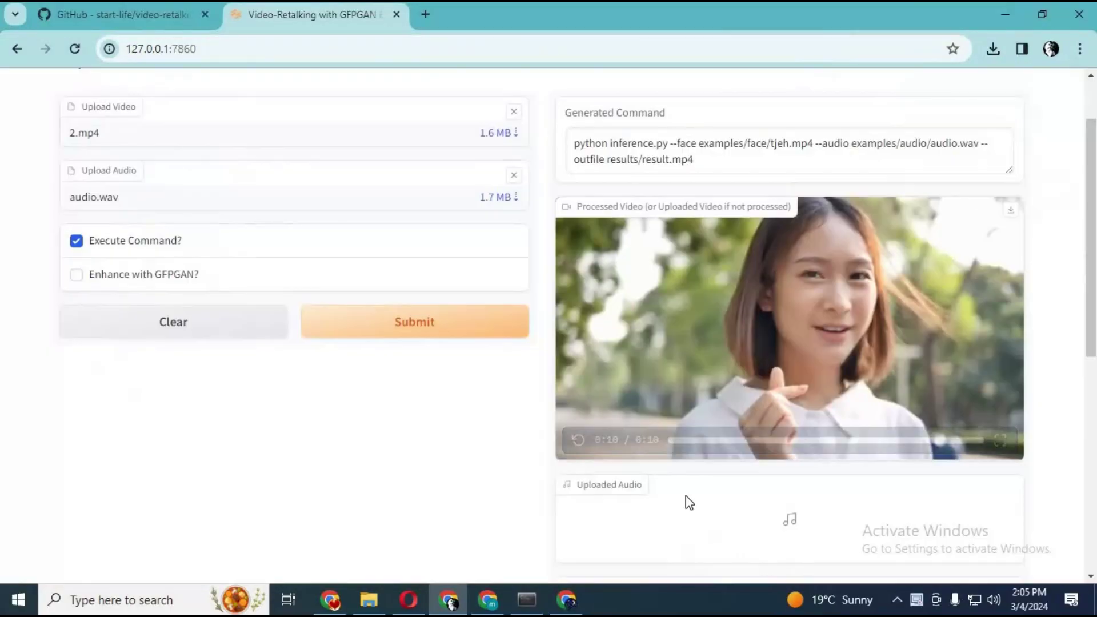
pyautogui.click(576, 439)
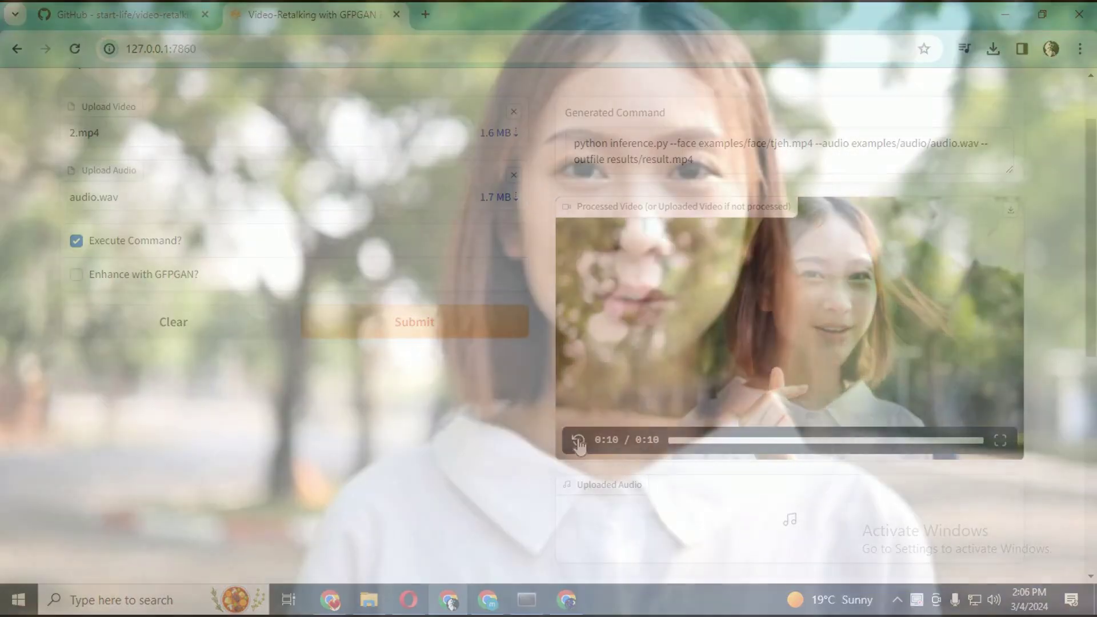